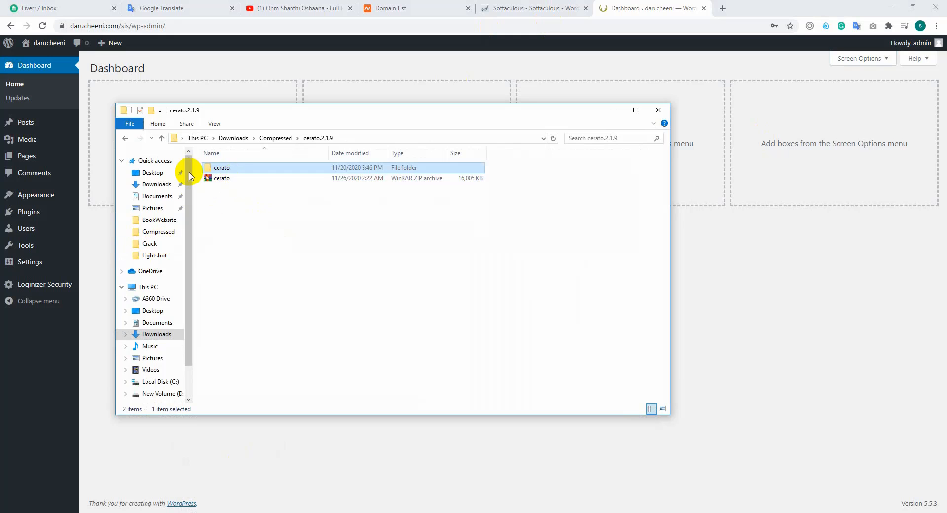
Extract the martfury-woocommerce-marketplace-wordpress-theme.2.5.3 archive within the Compressed downloads folder
left_click(163, 139)
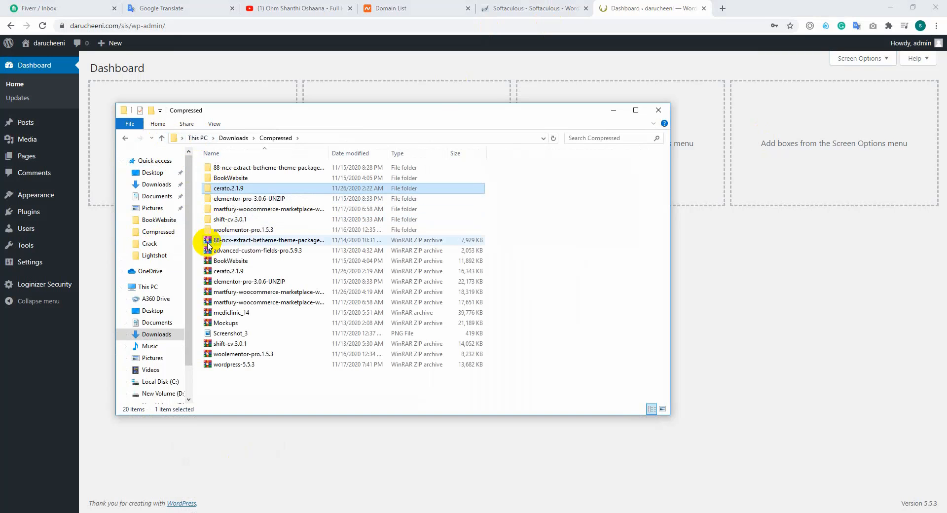
left_click(252, 302)
left_click(261, 292)
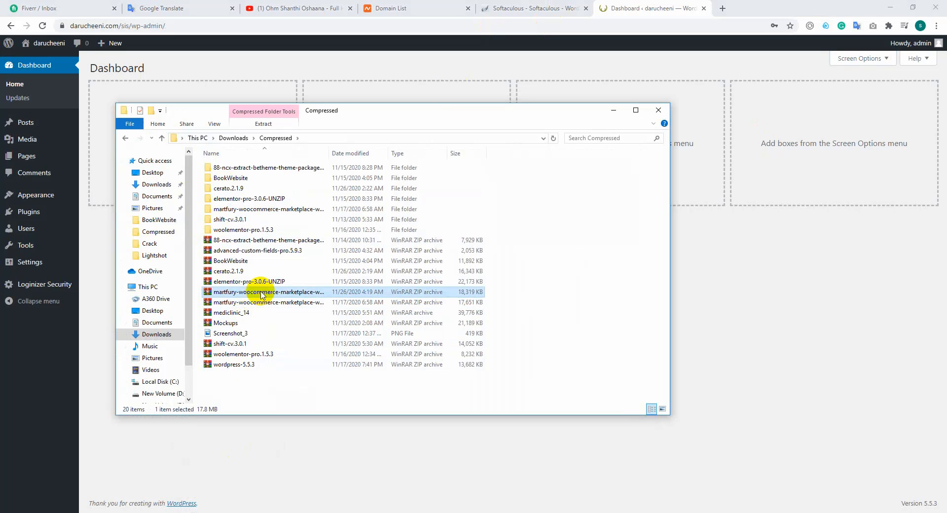
right_click(260, 293)
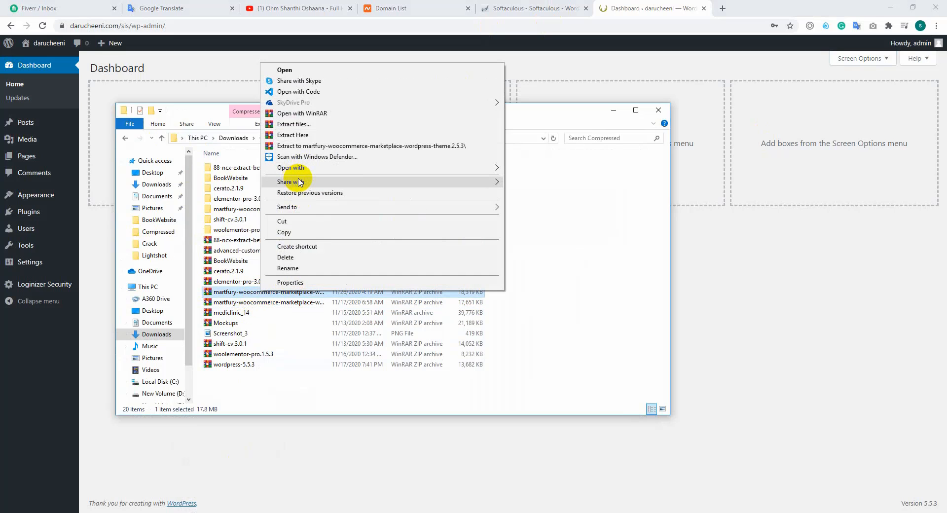
mouse_move(299, 182)
left_click(294, 125)
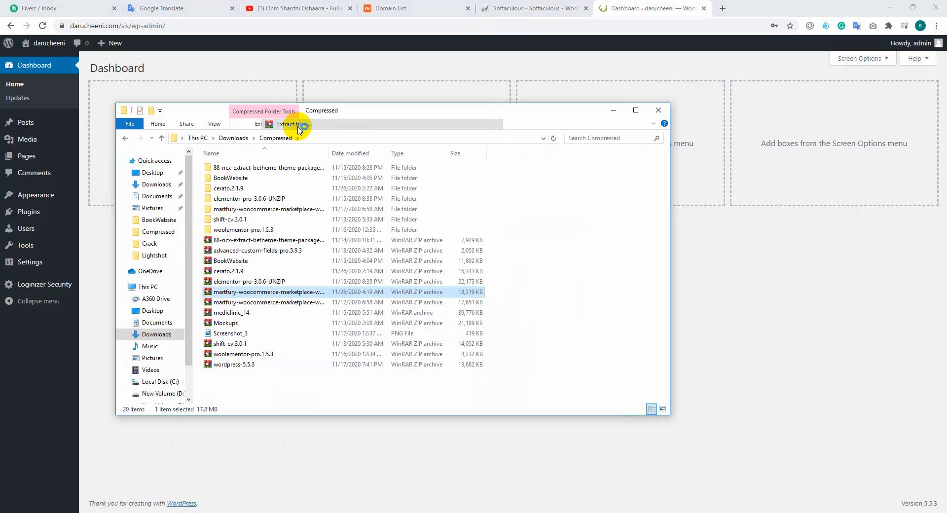
left_click(501, 364)
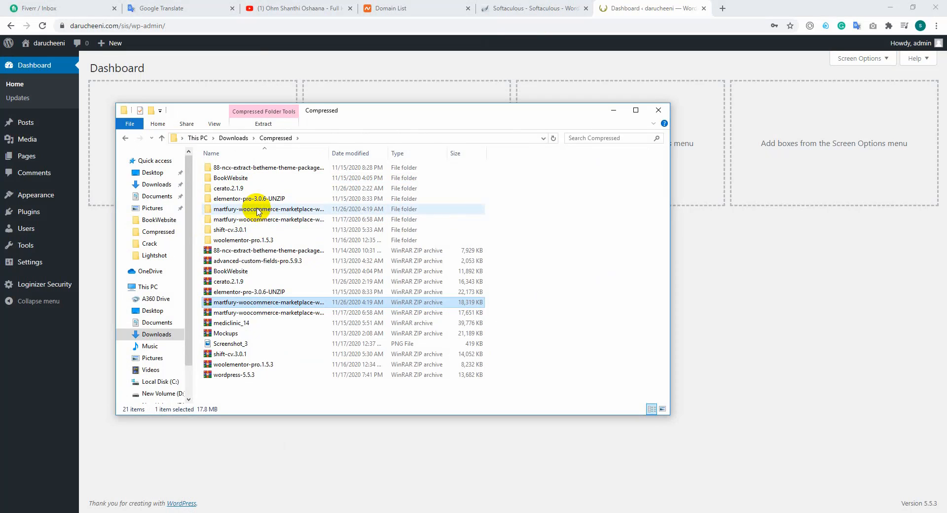
Inspect the extracted Martfury-Package folder, including its Plugins, Licensing and Documentation subfolders and the martfury archive
double_click(257, 210)
double_click(249, 169)
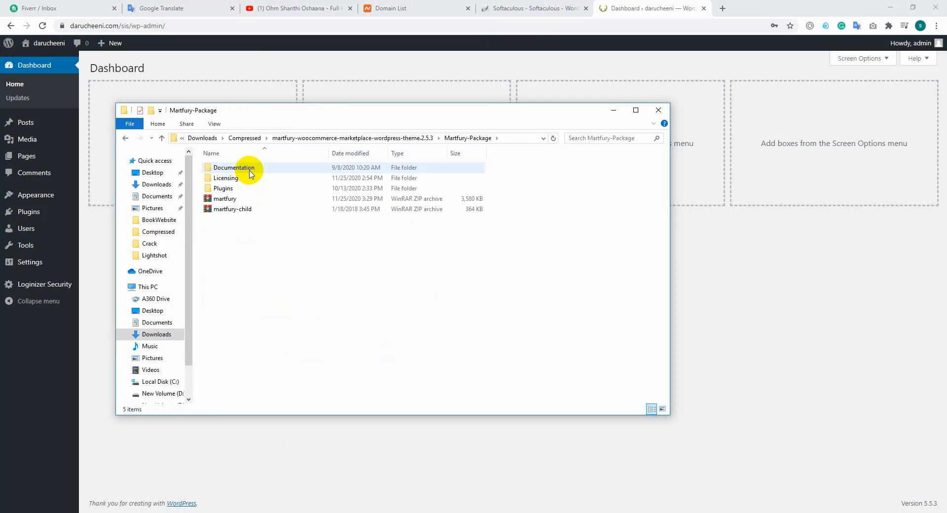
left_click(226, 211)
left_click(228, 200)
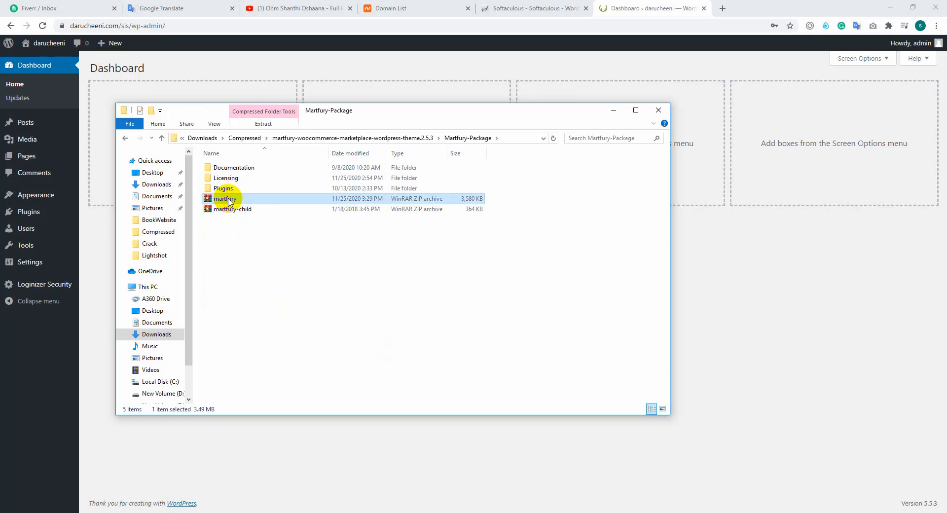
double_click(230, 188)
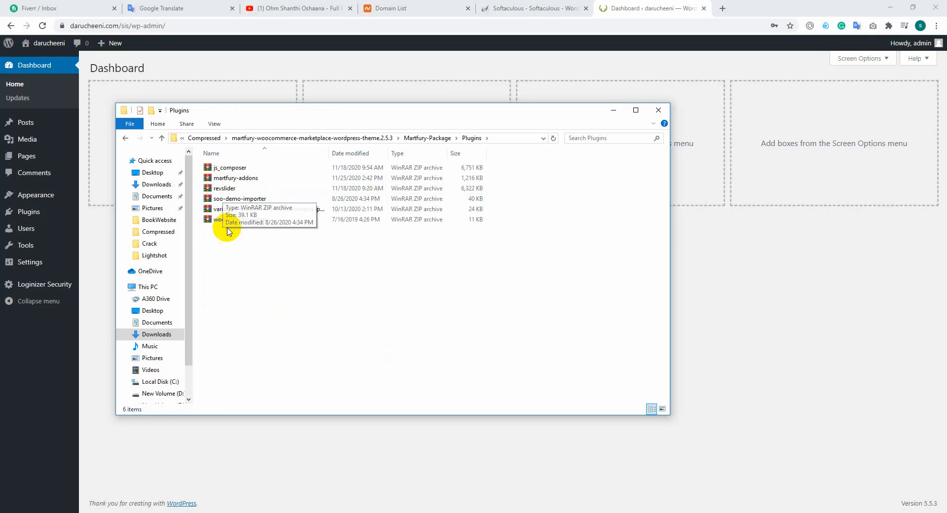
mouse_move(232, 241)
left_mouse_down()
mouse_move(232, 170)
mouse_move(261, 290)
mouse_move(232, 165)
mouse_move(246, 206)
mouse_move(244, 158)
mouse_move(243, 233)
left_mouse_up()
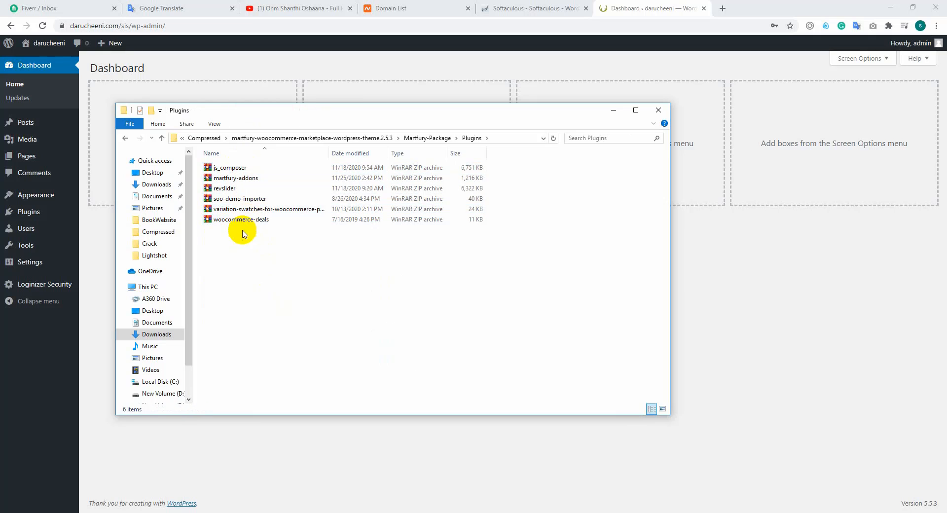
left_click(162, 138)
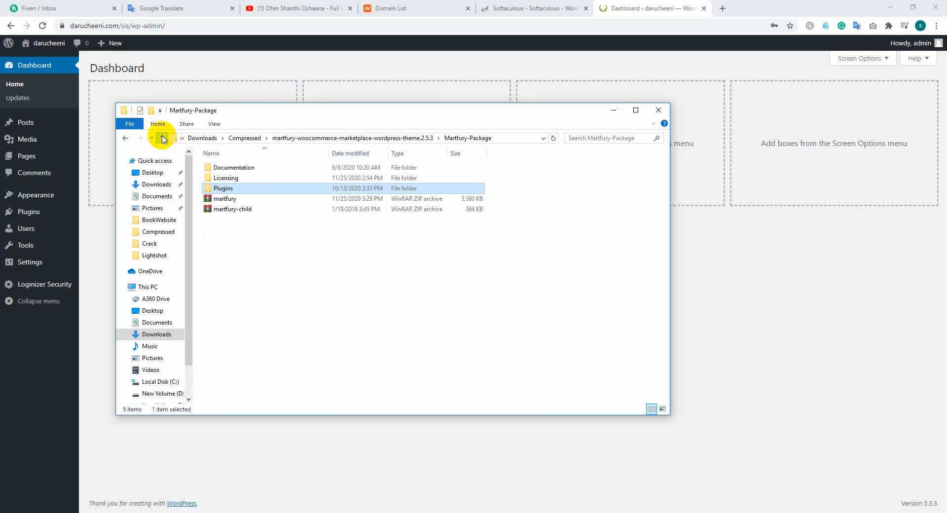
double_click(227, 178)
left_click(162, 139)
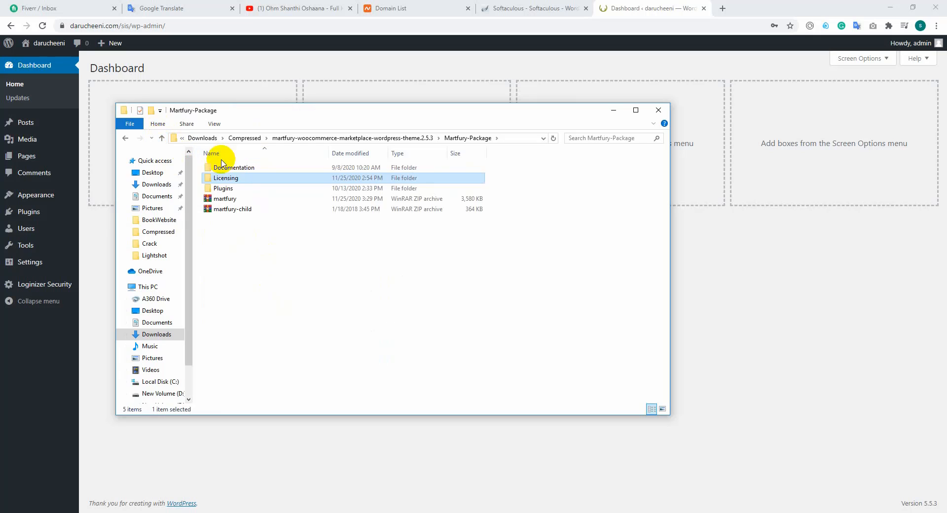
double_click(227, 167)
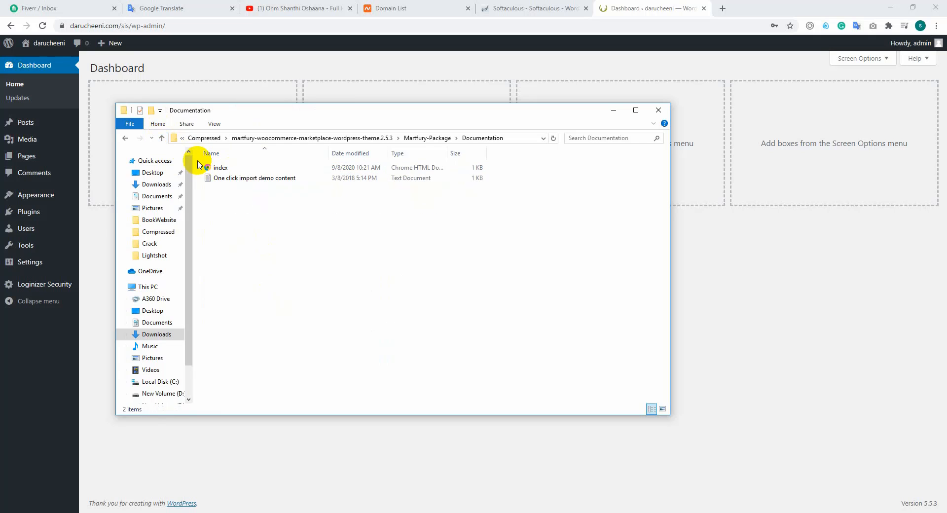
left_click(162, 139)
left_click(239, 199)
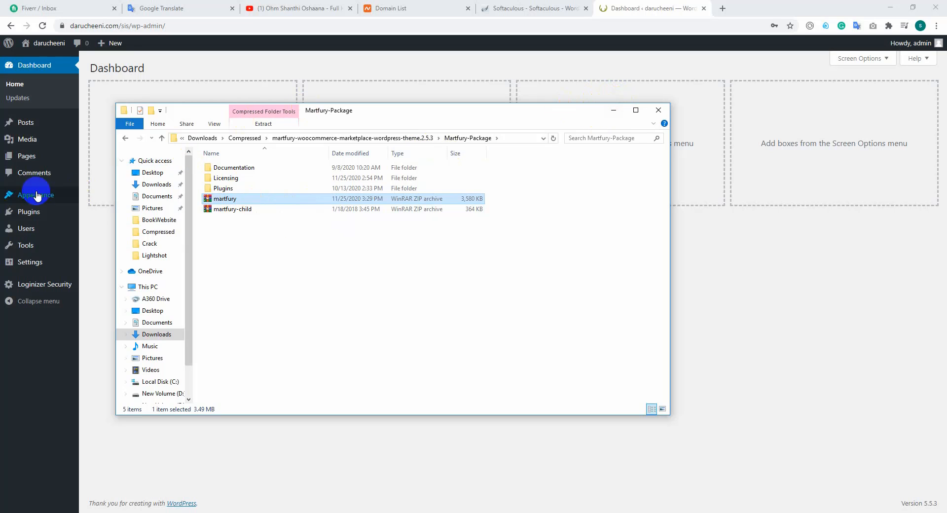
Return to the WordPress dashboard in the browser and delete the installed Twenty Seventeen theme
left_click(26, 156)
left_click(39, 199)
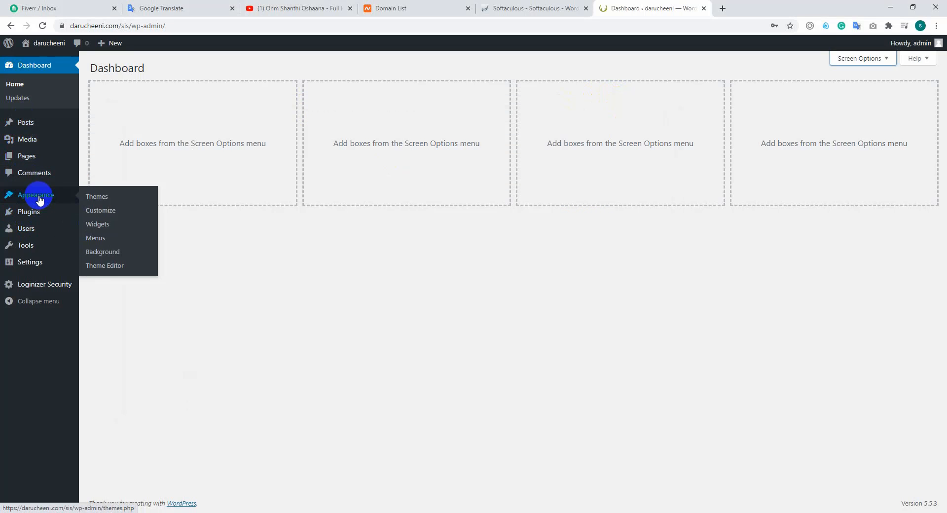
left_click(99, 202)
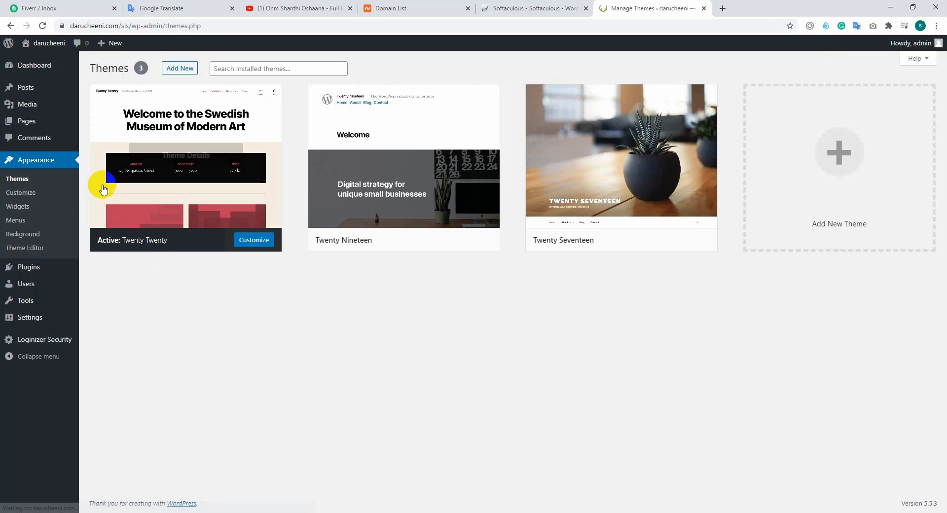
left_click(597, 149)
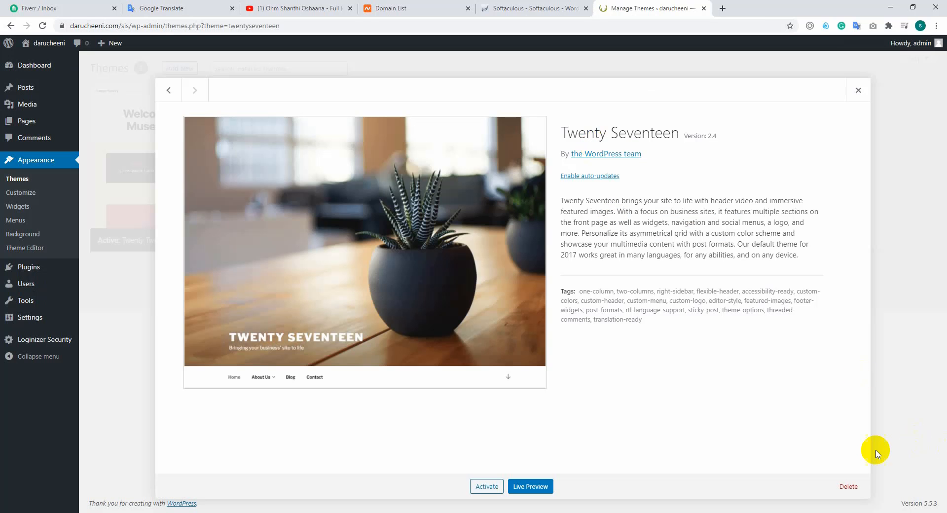
left_click(856, 486)
left_click(521, 98)
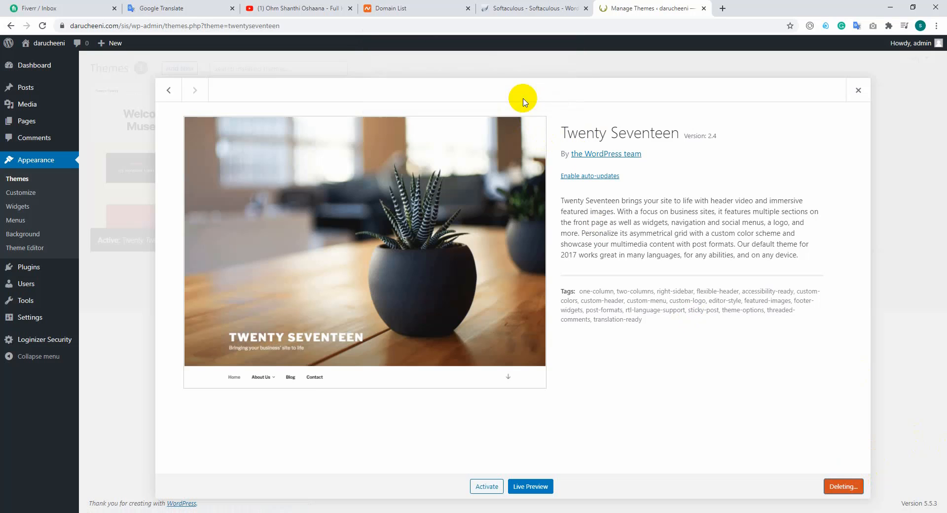
Delete the installed Twenty Nineteen theme
left_click(408, 186)
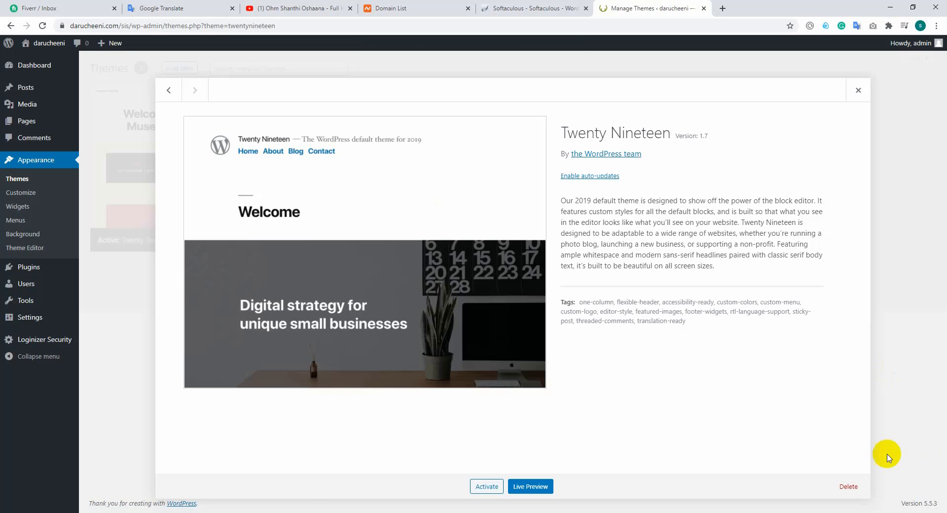
left_click(848, 486)
left_click(514, 100)
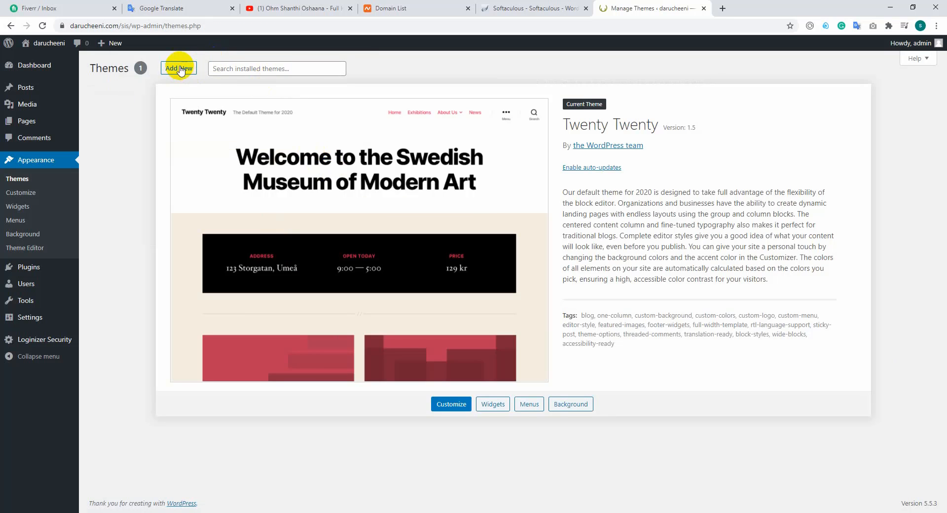
Start adding a new theme, browse the featured themes and open the form for uploading a theme archive
left_click(181, 71)
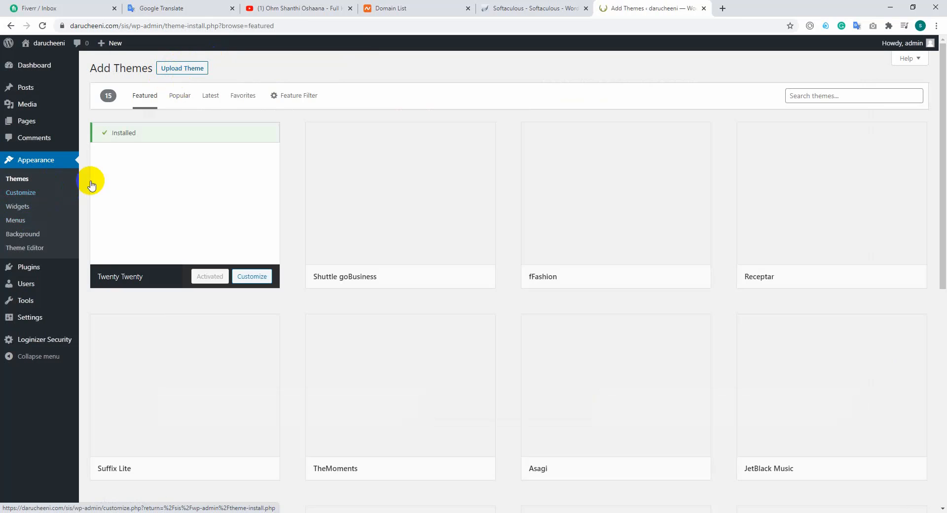
scroll(715, 187, "down", 4)
scroll(625, 200, "up", 4)
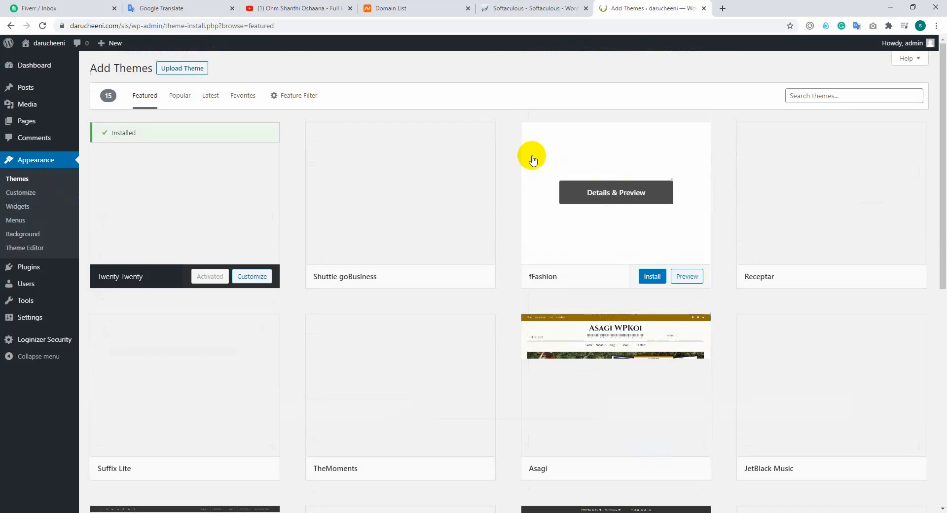
left_click(837, 95)
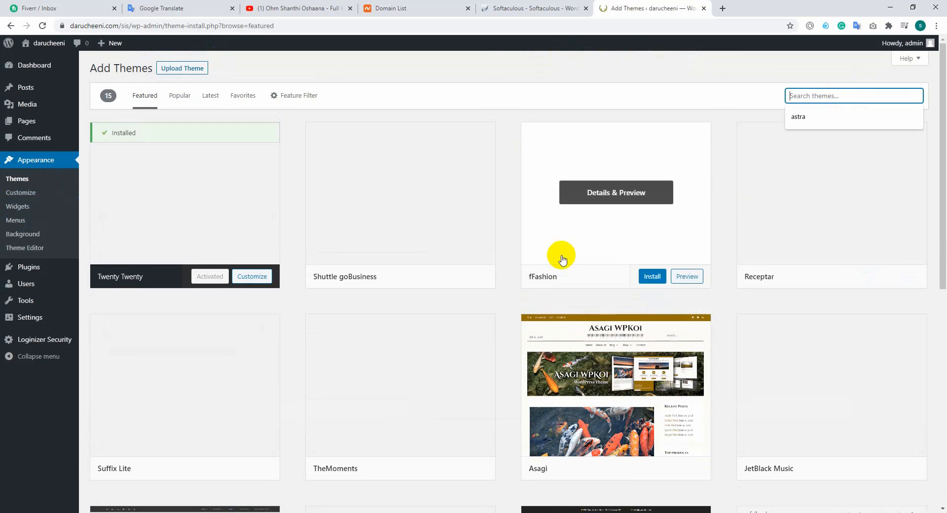
scroll(501, 343, "down", 8)
scroll(500, 343, "up", 8)
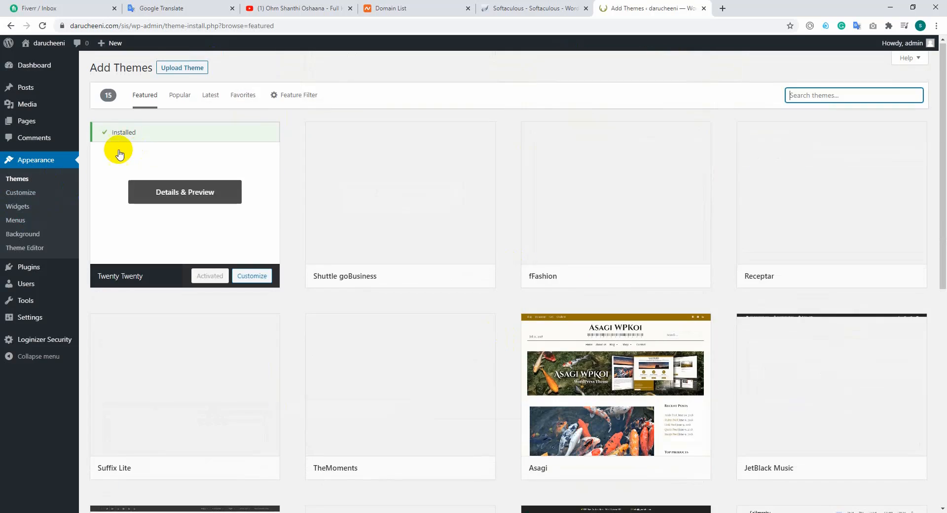
left_click(186, 72)
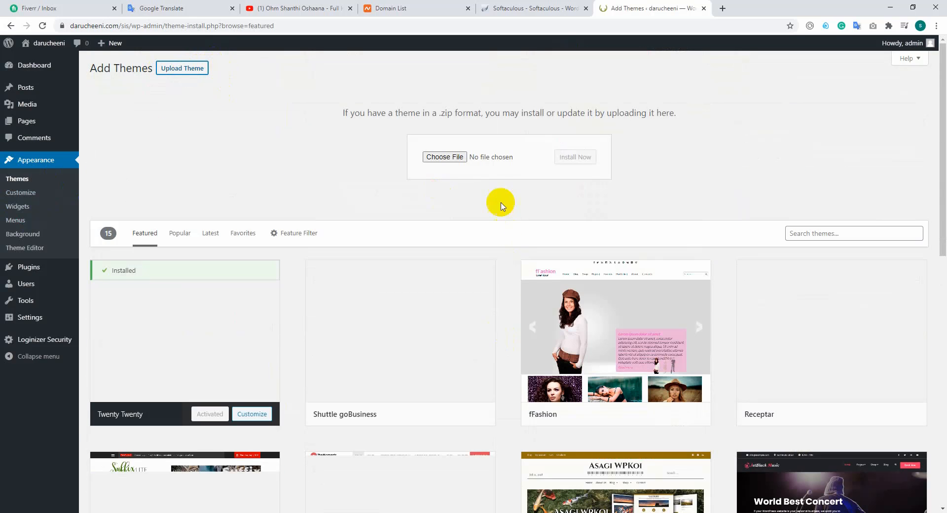
Choose martfury.zip from the extracted Martfury-Package folder as the theme file to upload
left_click(444, 156)
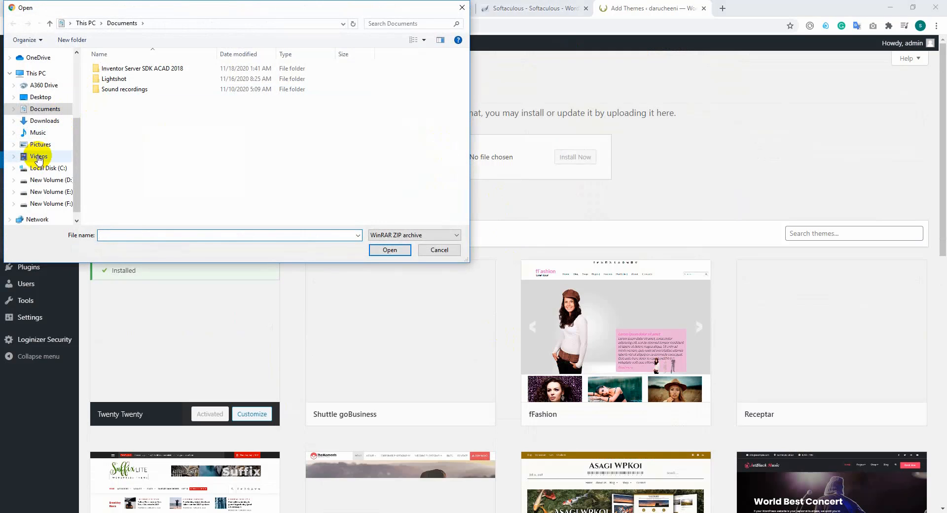
left_click(40, 109)
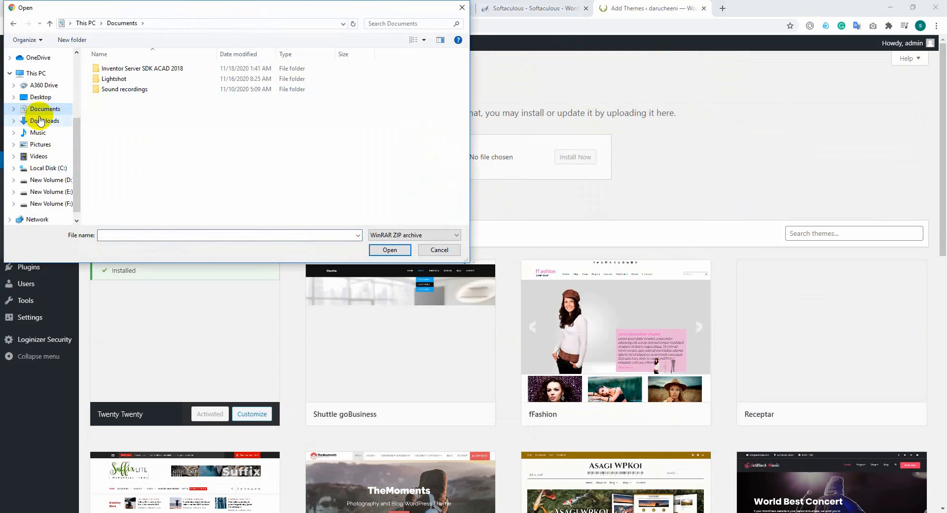
left_click(41, 125)
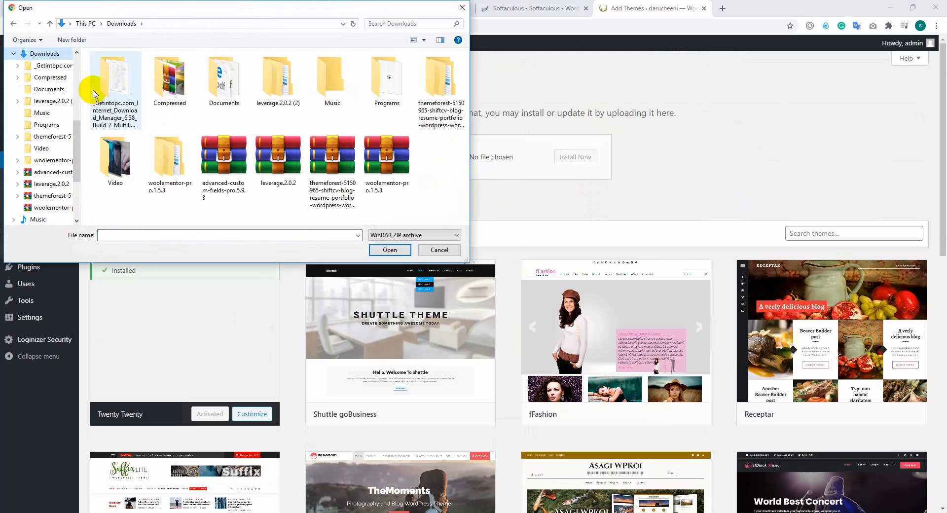
double_click(169, 92)
double_click(127, 112)
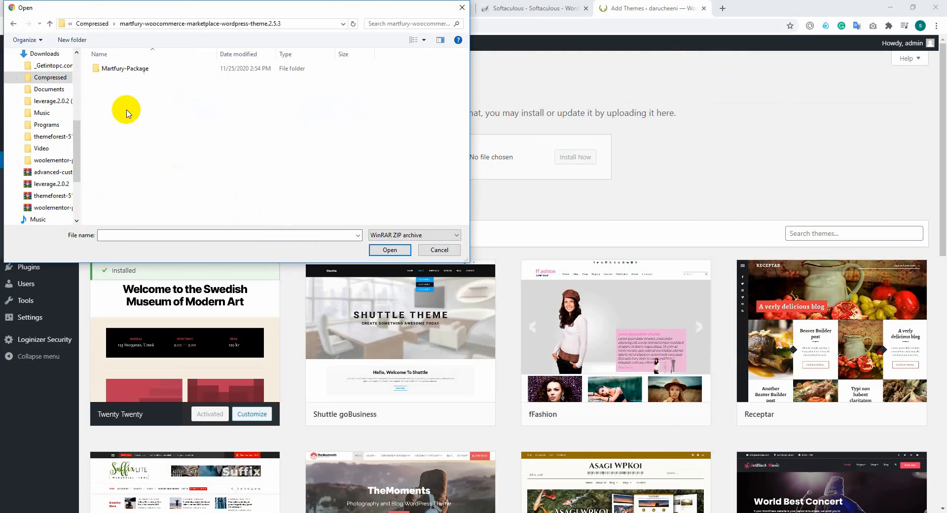
double_click(138, 68)
left_click(125, 101)
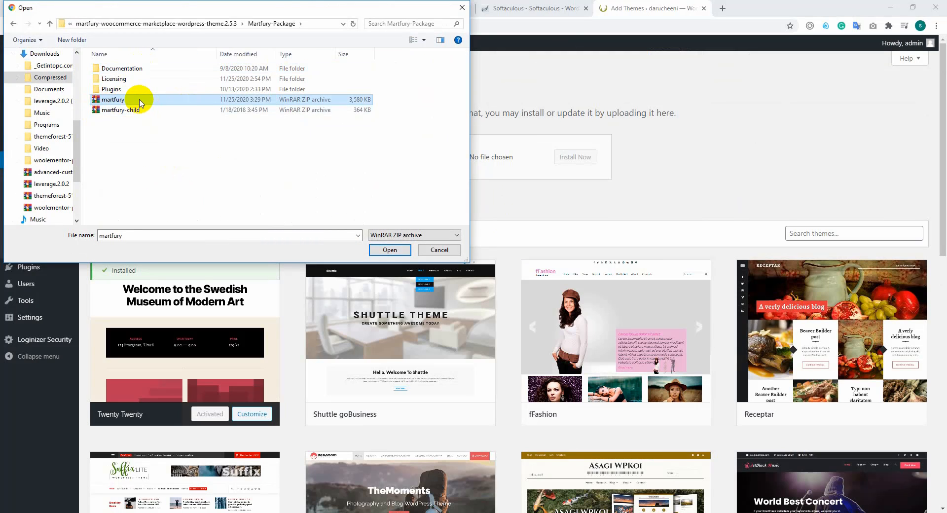
left_click(381, 250)
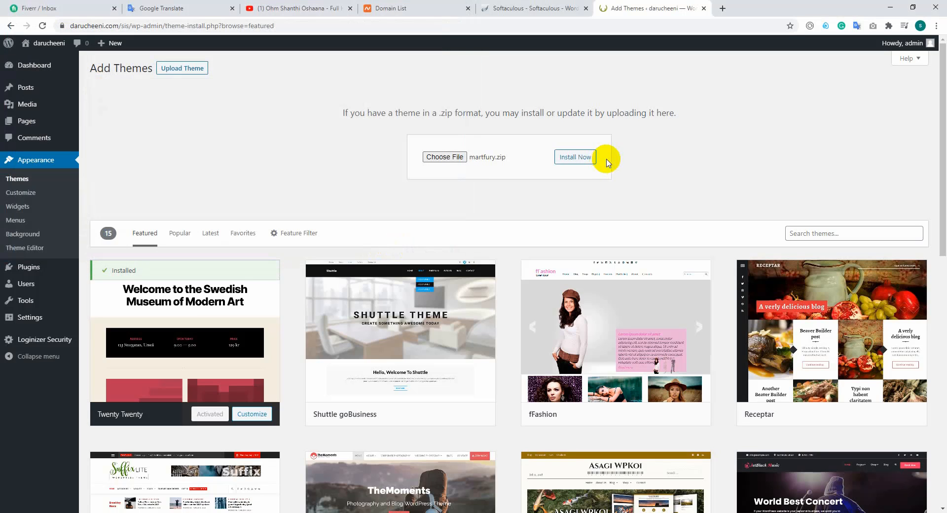
Install the theme from martfury.zip and activate it
left_click(572, 157)
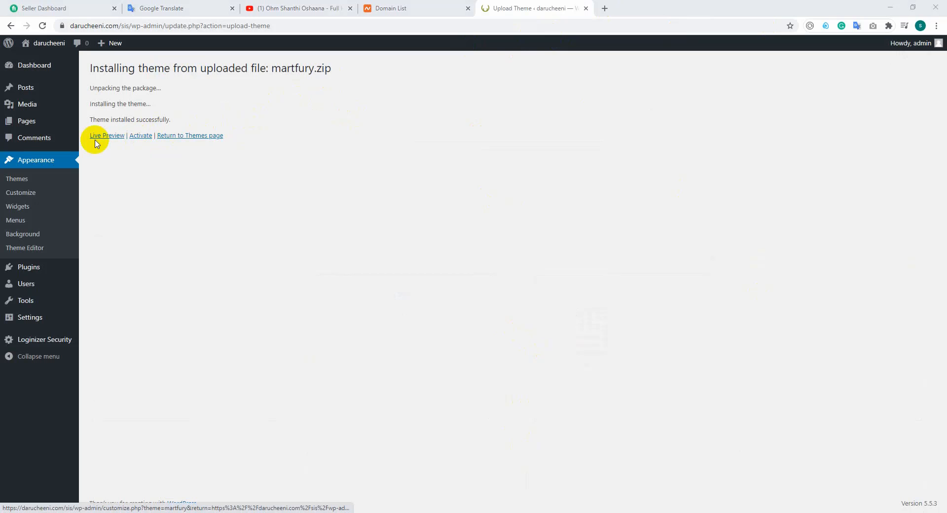
left_click(143, 137)
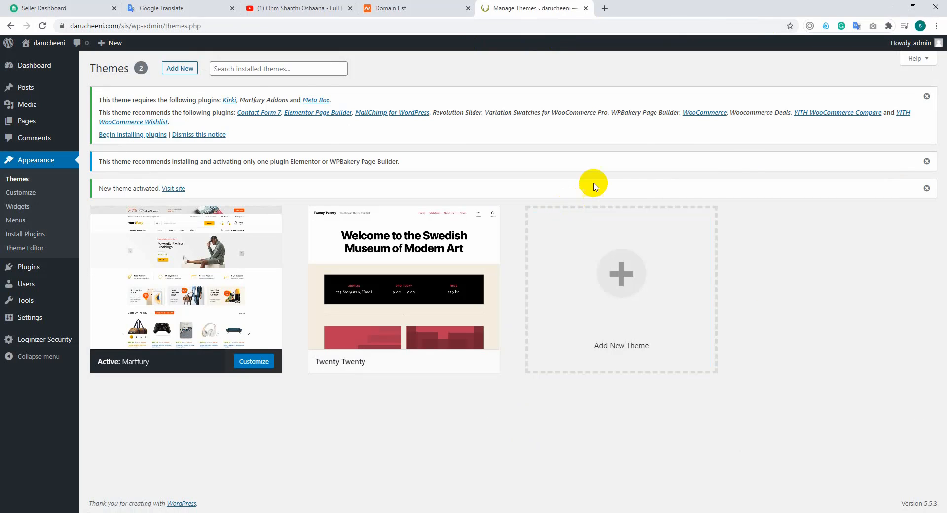
Open the list of required and recommended plugins to install for the Martfury theme
left_click_drag(248, 134, 228, 134)
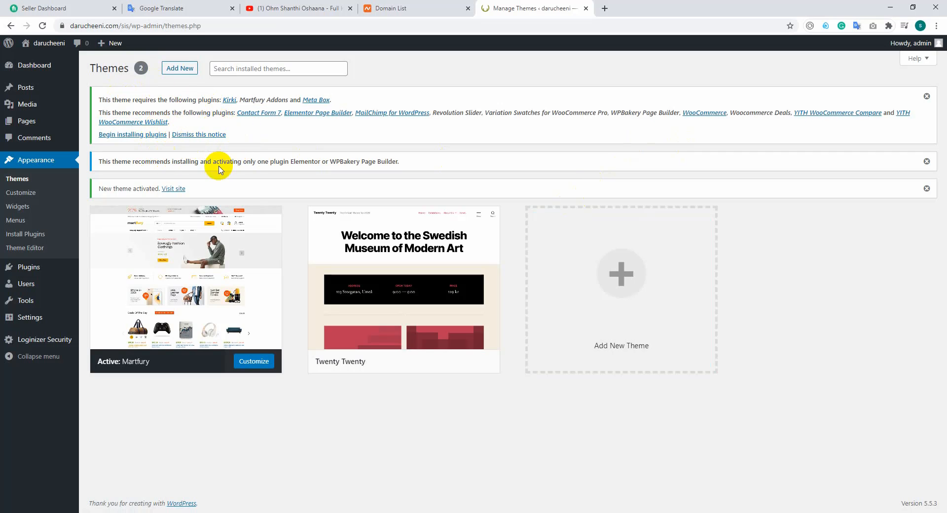
left_click(65, 193)
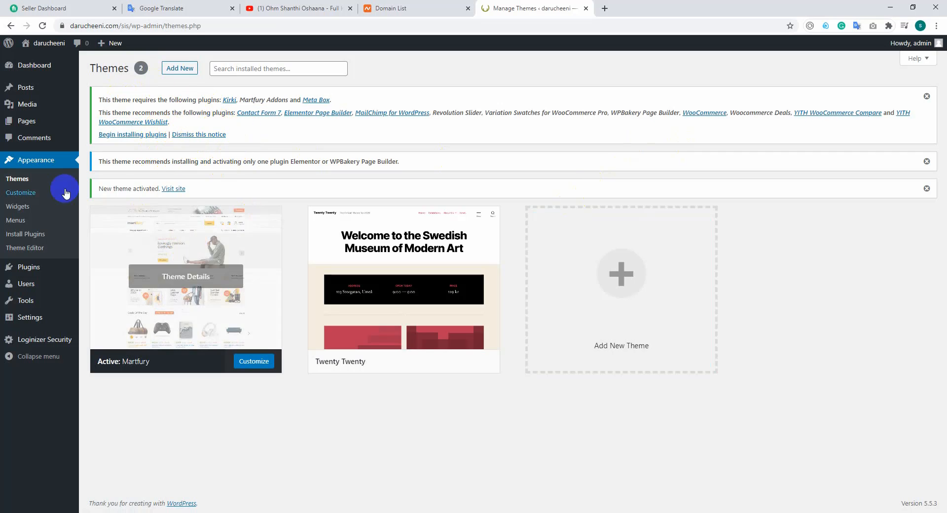
left_click(21, 235)
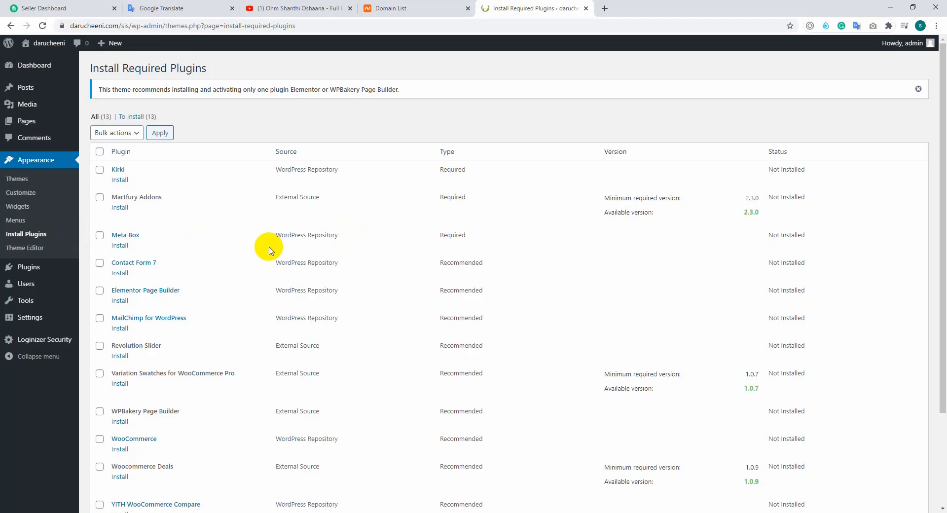
Look over the Martfury plugin list and mark the required plugin Kirki for installation
scroll(276, 157, "down", 3)
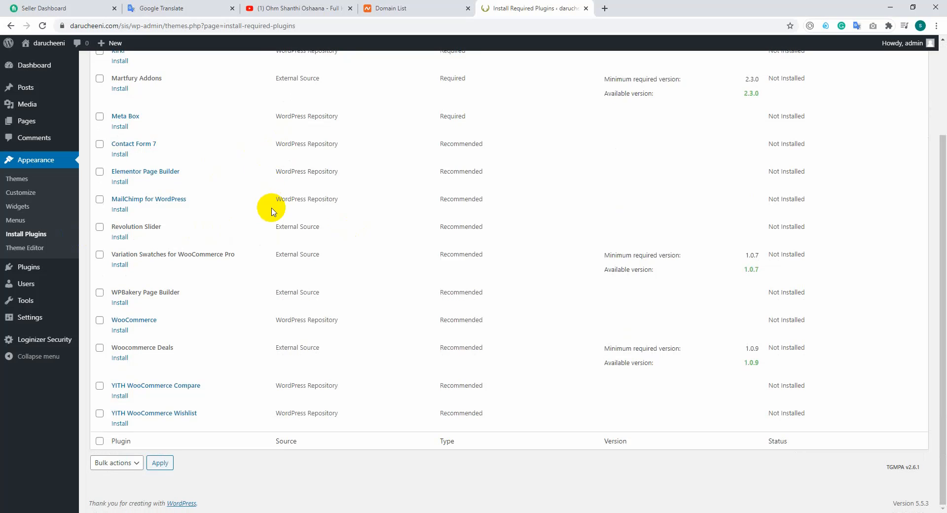
scroll(262, 277, "up", 3)
scroll(267, 222, "down", 1)
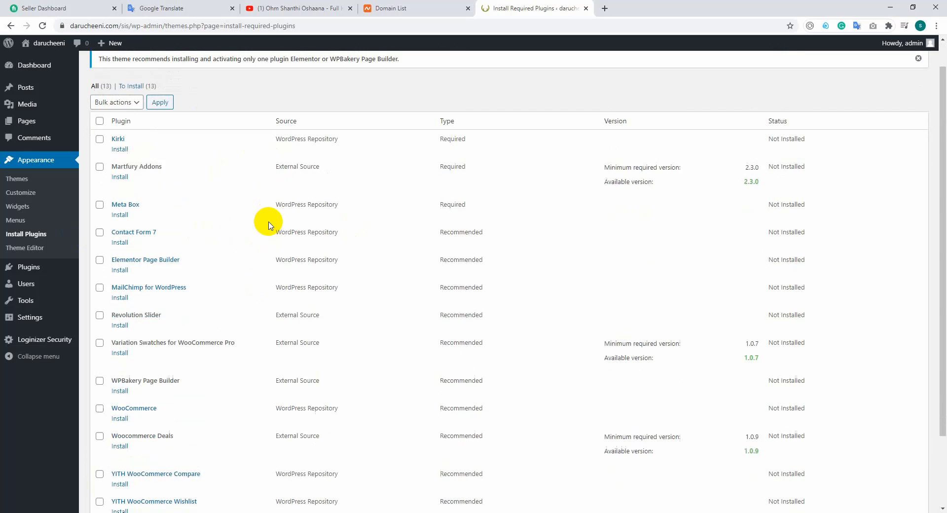
scroll(268, 225, "up", 1)
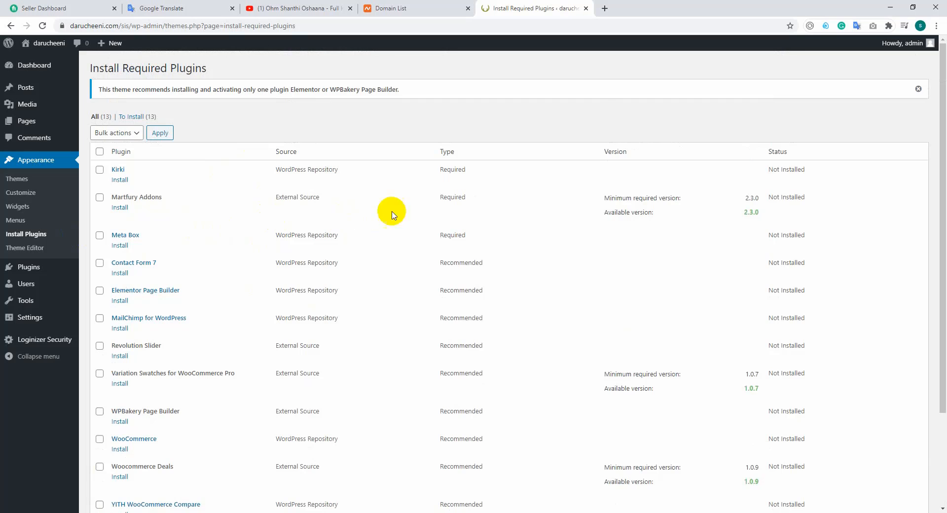
left_click(134, 166)
left_click_drag(134, 167, 328, 170)
left_click(440, 168)
left_click_drag(439, 169, 468, 172)
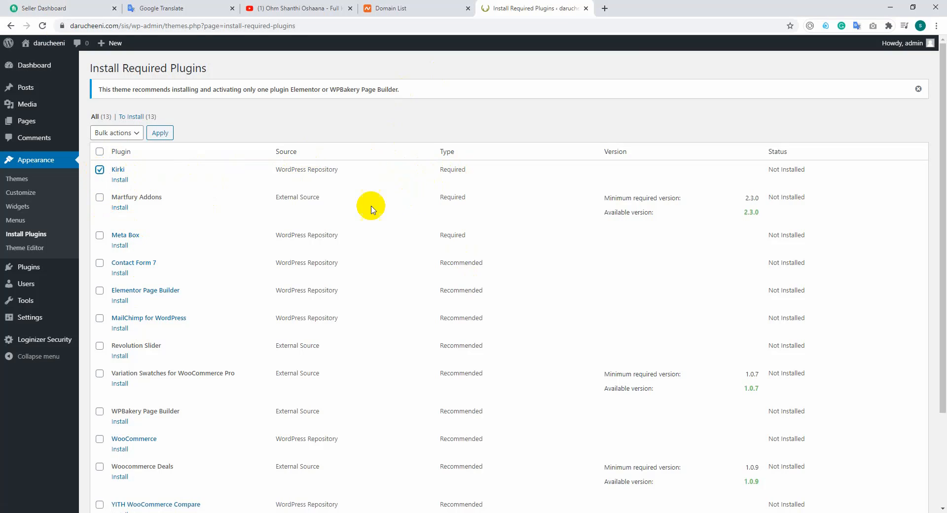
Mark the other two required plugins, Martfury Addons and Meta Box, for installation
left_click_drag(491, 203, 429, 200)
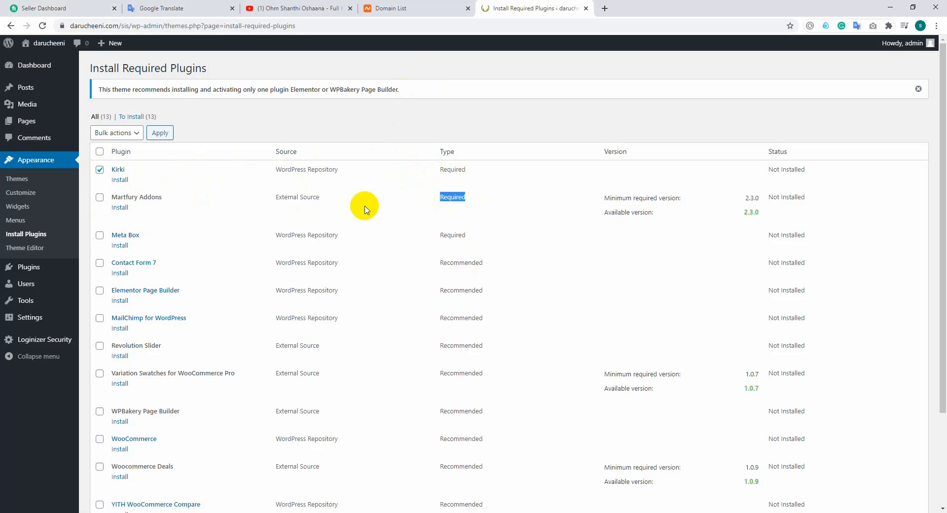
left_click_drag(335, 202, 103, 212)
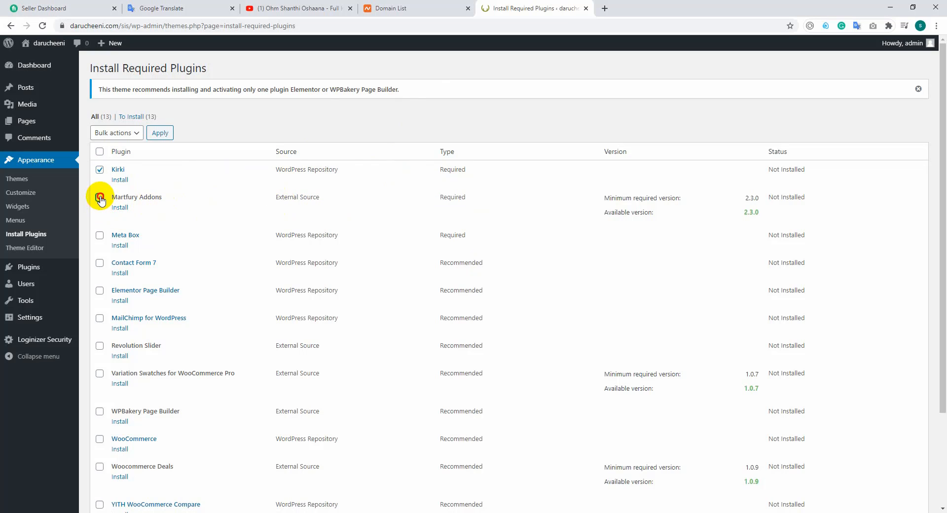
left_click(100, 198)
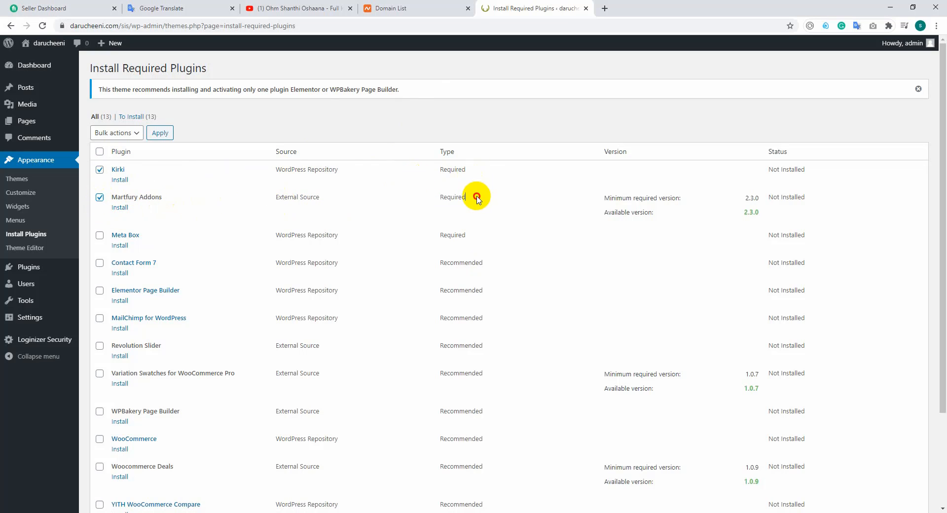
left_click_drag(477, 199, 449, 199)
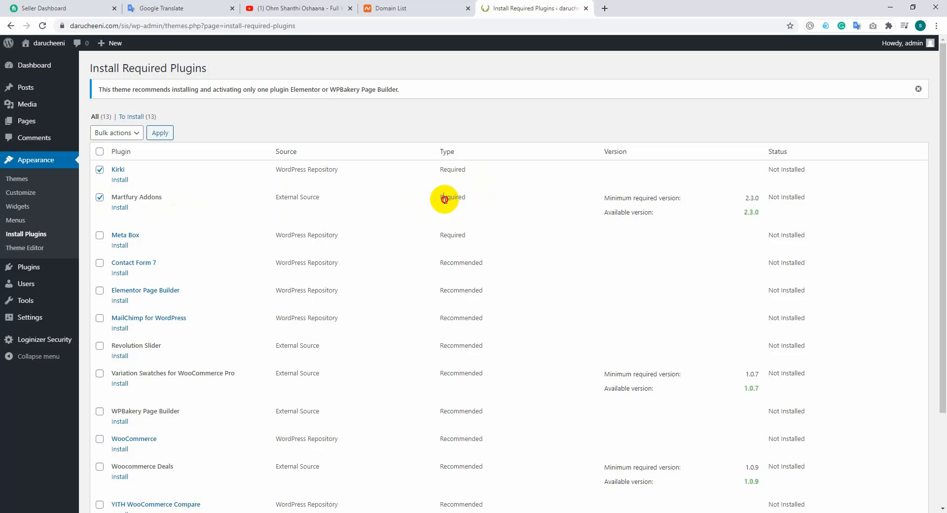
left_click_drag(354, 232, 310, 231)
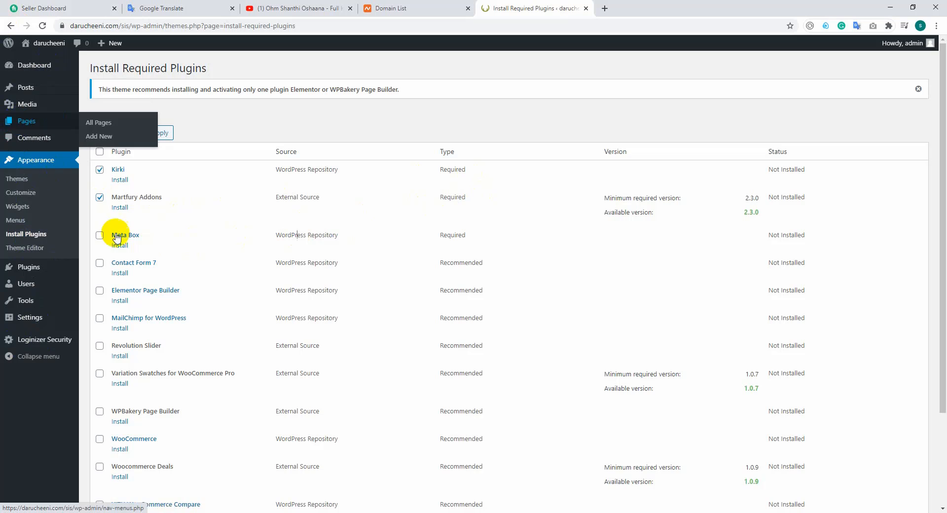
left_click(100, 235)
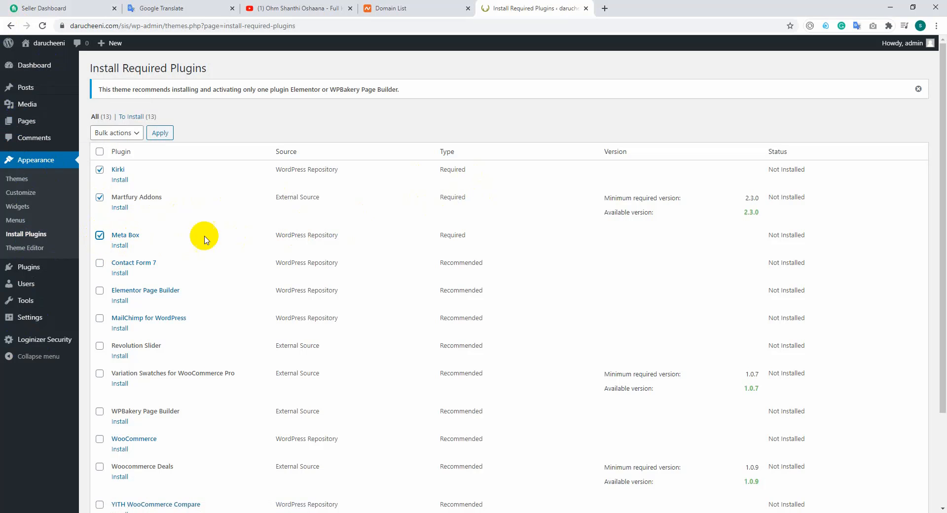
Mark the recommended plugins Contact Form 7, Elementor Page Builder and Revolution Slider for installation
scroll(320, 249, "down", 2)
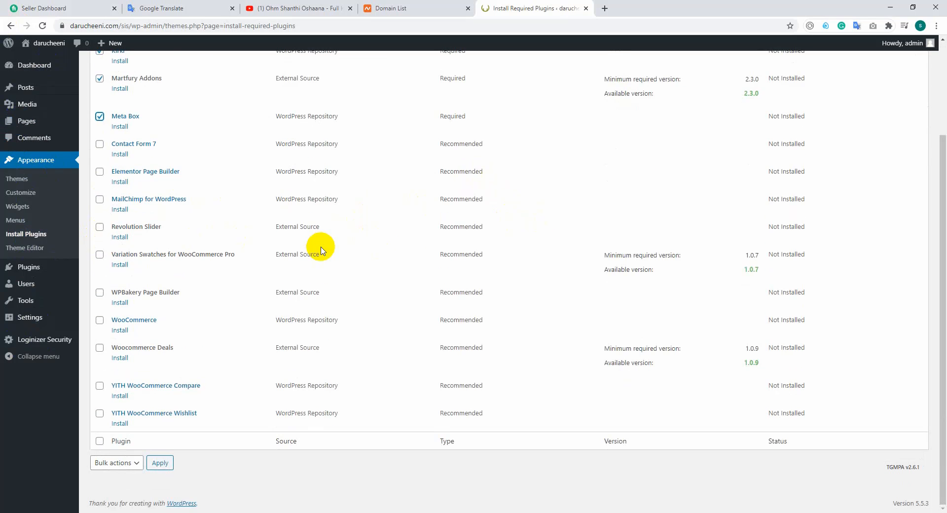
scroll(320, 249, "up", 1)
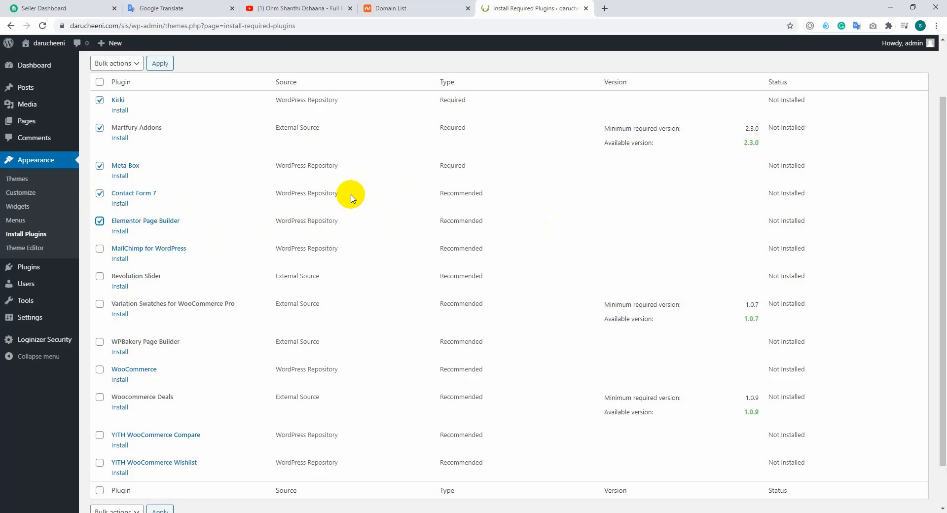
scroll(383, 194, "down", 1)
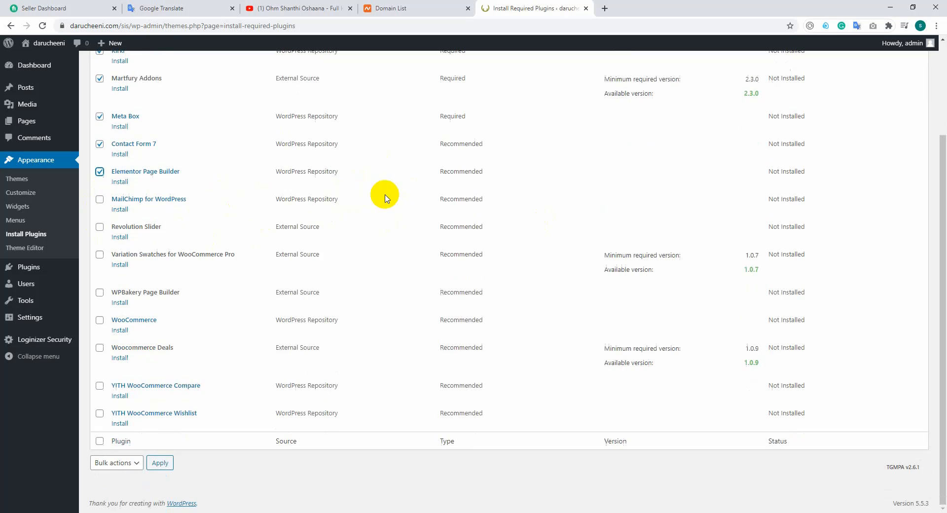
scroll(369, 300, "up", 3)
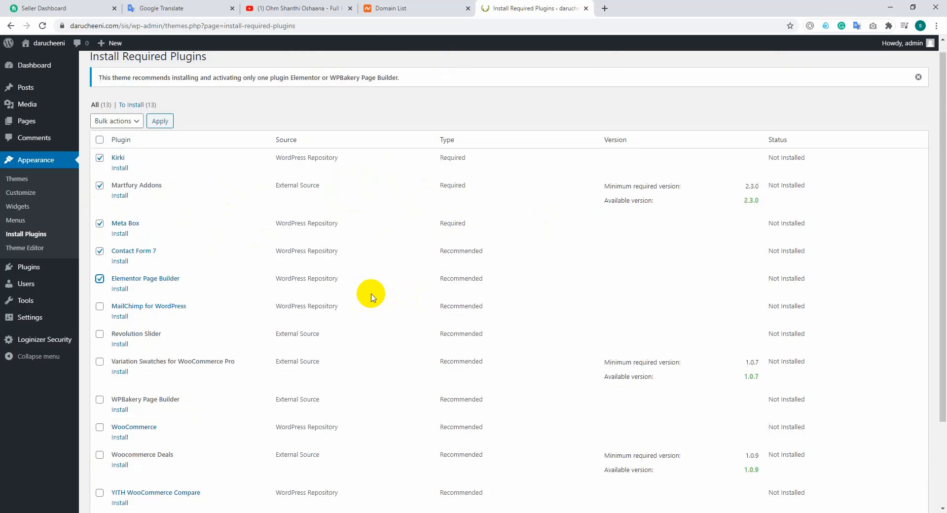
scroll(360, 260, "down", 3)
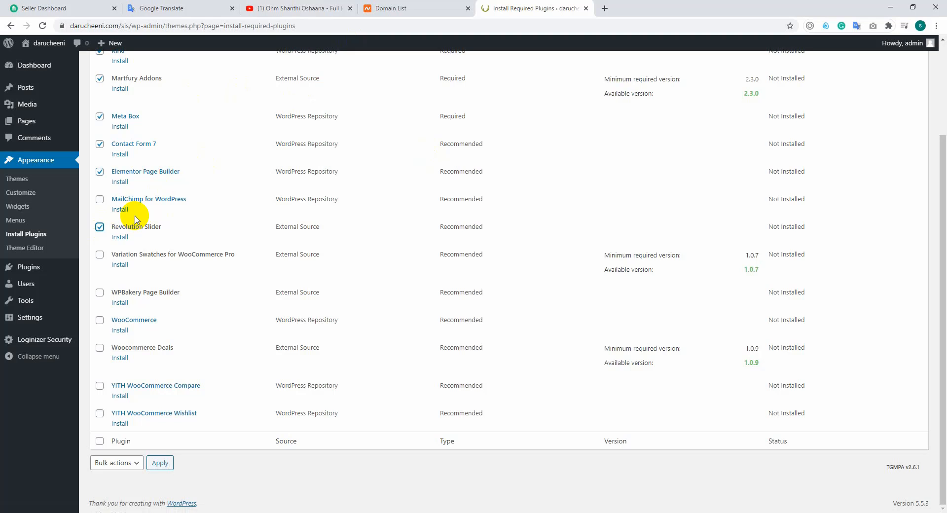
Mark WooCommerce, Woocommerce Deals, YITH WooCommerce Compare, YITH WooCommerce Wishlist and Variation Swatches for WooCommerce Pro for installation
left_click(99, 319)
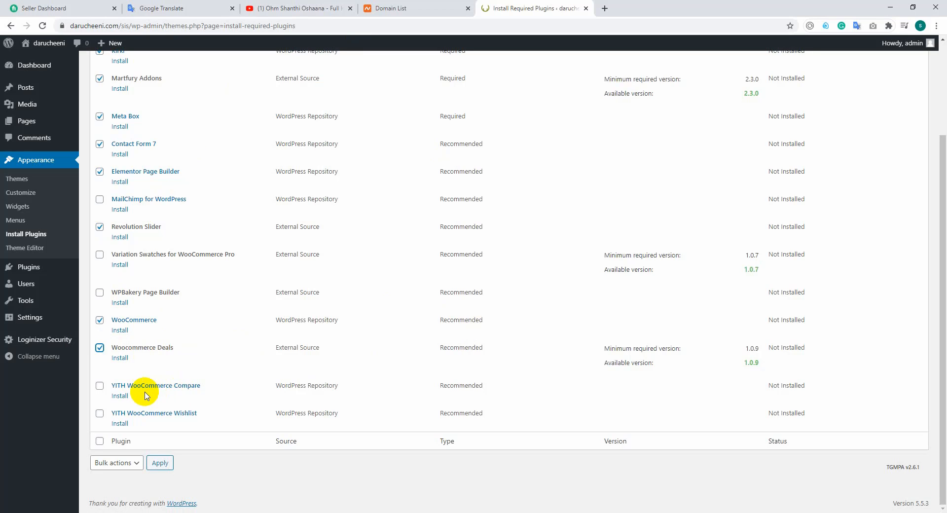
left_click(100, 385)
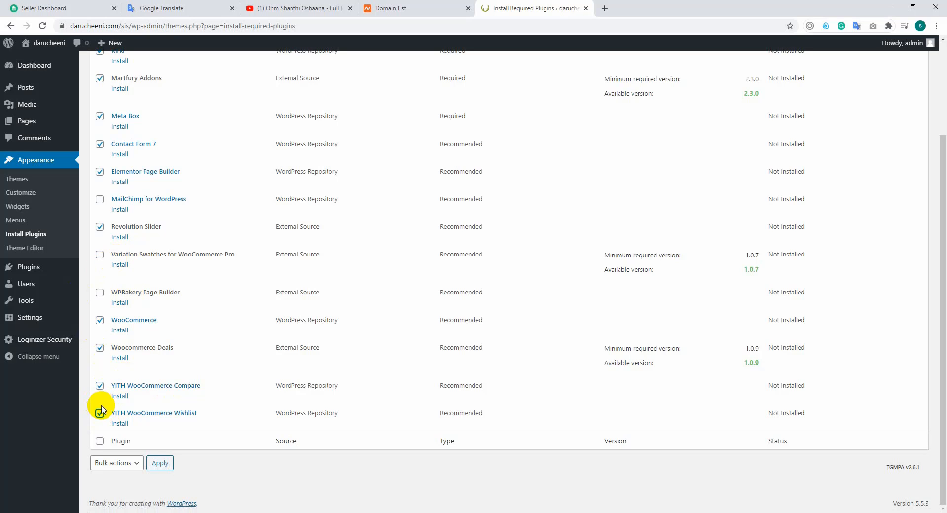
left_click(98, 256)
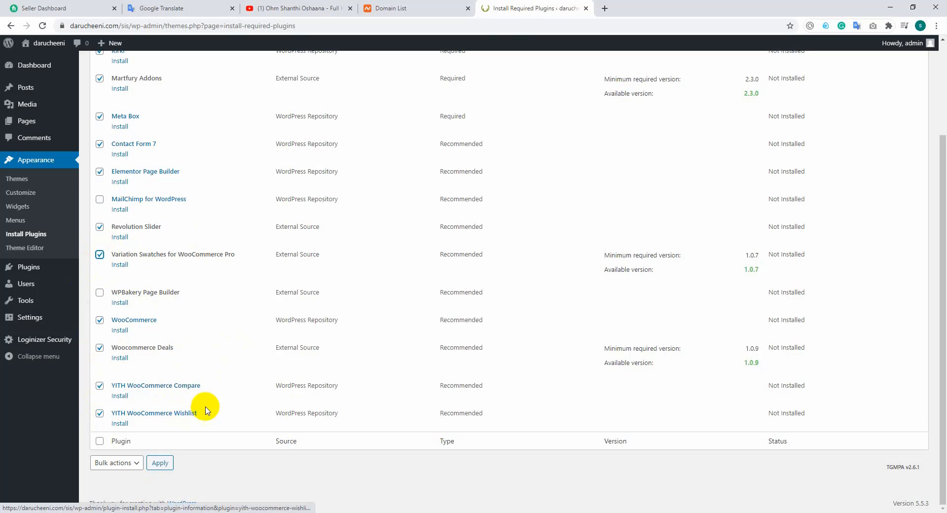
Open the live shop darucheeni.com in a new browser tab beside the plugin list
left_click(610, 9)
type("desagaminunata.com")
key("Return")
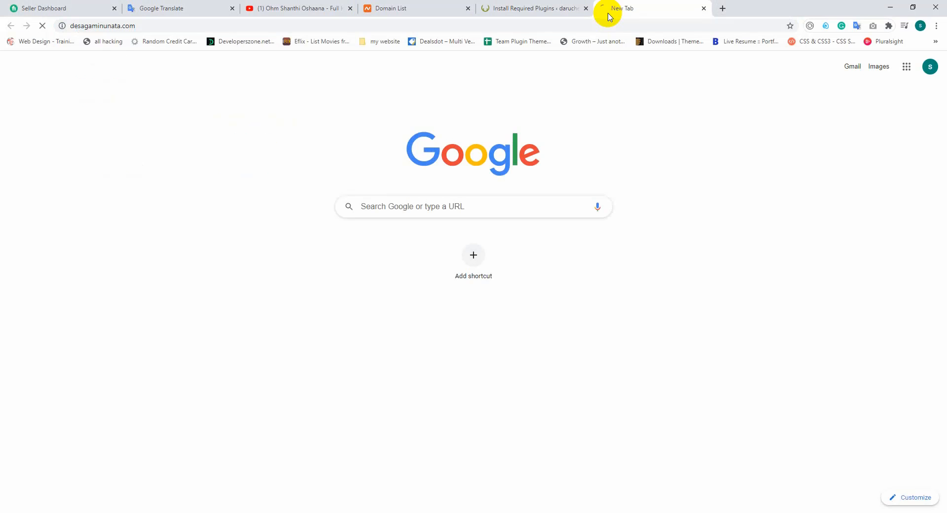
left_click(703, 8)
left_click(518, 7)
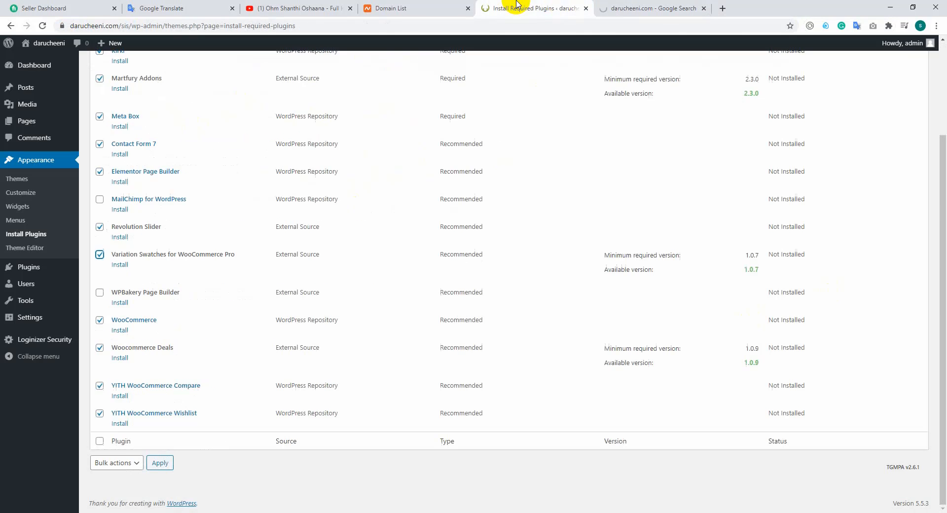
left_click(621, 4)
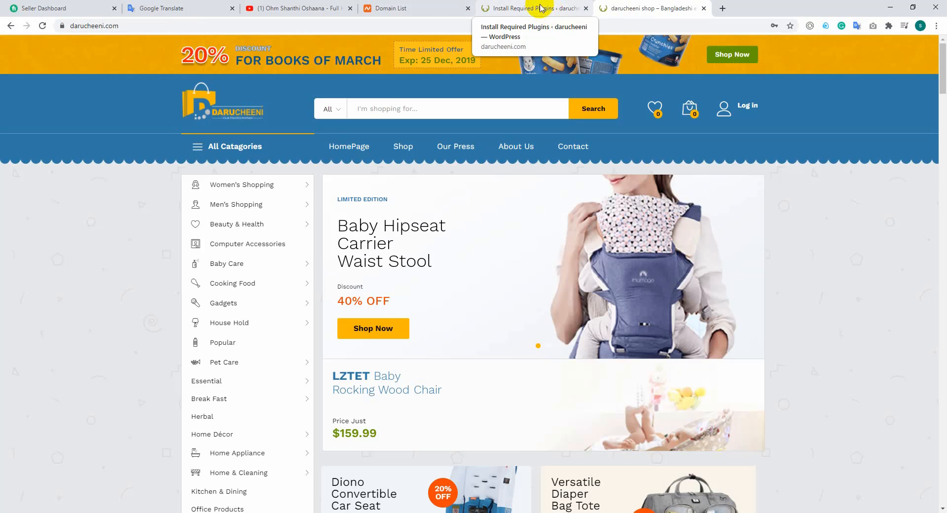
left_click(551, 8)
left_click(619, 8)
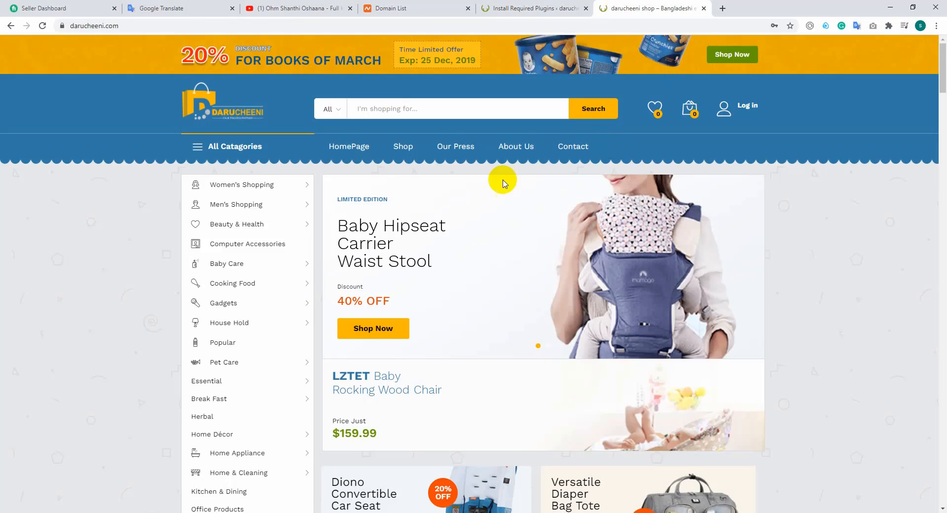
Browse the shop's home page and add the Bottle Green Satin Blazer from the Cooking Food section to the wishlist
scroll(472, 189, "down", 7)
scroll(472, 189, "down", 6)
scroll(472, 189, "up", 5)
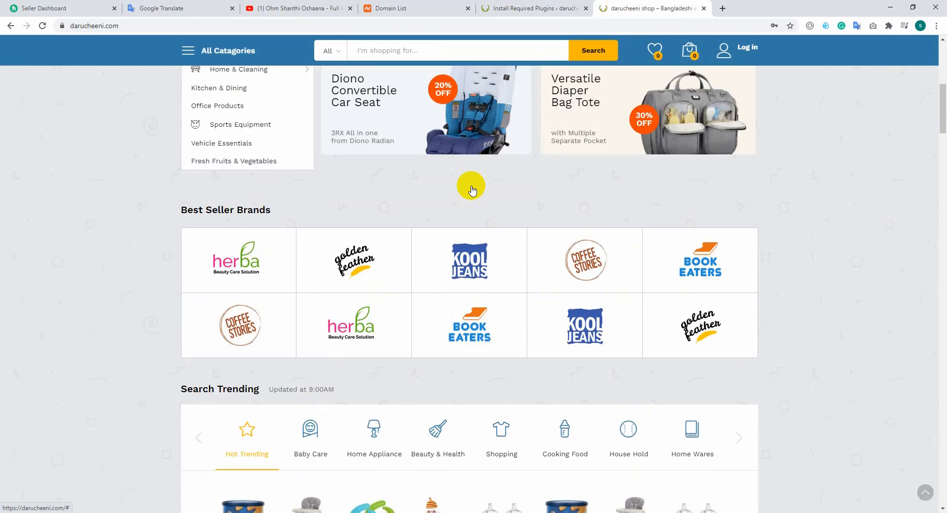
scroll(472, 188, "down", 9)
scroll(471, 187, "down", 15)
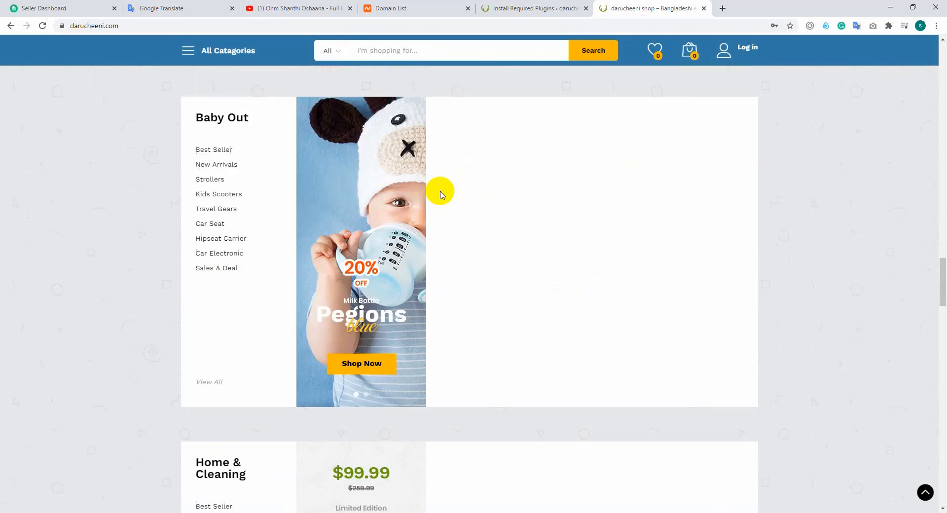
scroll(442, 186, "down", 6)
scroll(498, 148, "up", 1)
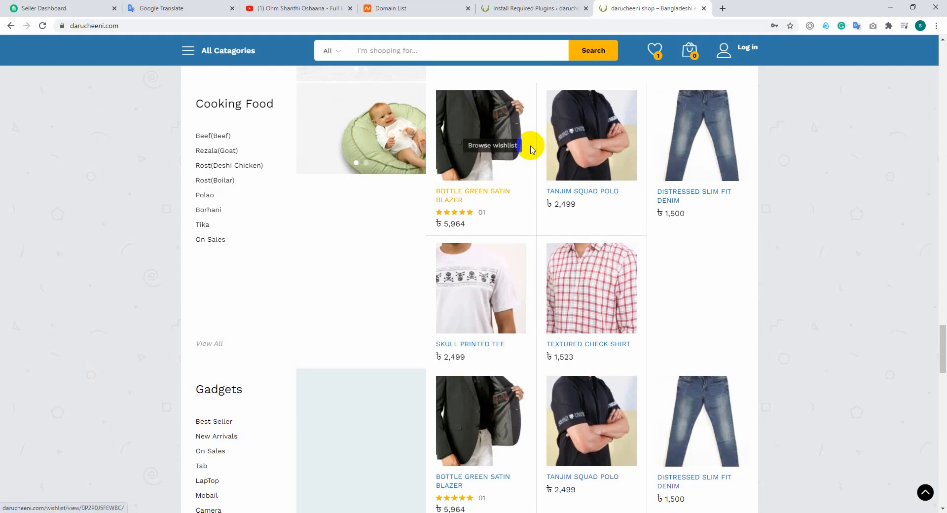
Open the shop's wishlist page and look at the saved product
left_click(655, 52)
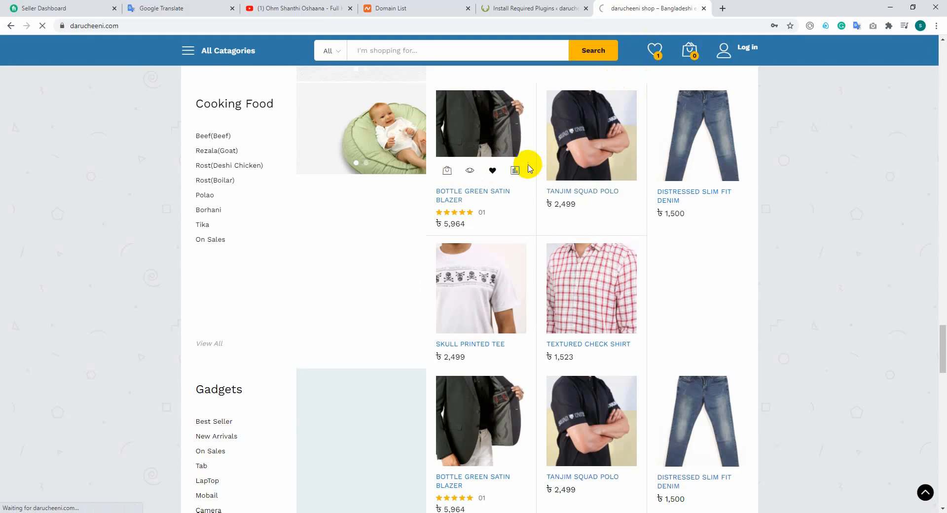
scroll(528, 165, "up", 4)
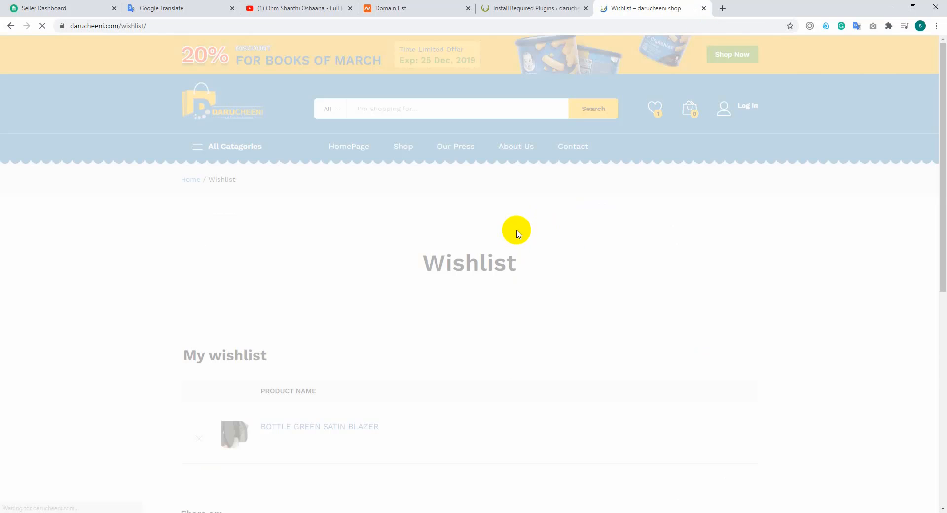
scroll(275, 326, "down", 6)
scroll(274, 327, "up", 1)
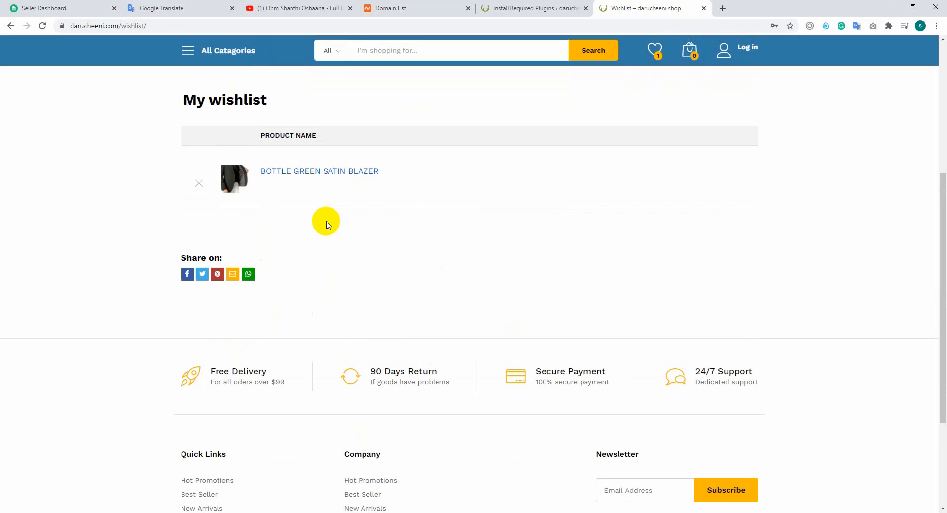
Return to the WordPress plugin list, review the marked plugins and run the bulk Install action on them
left_click(516, 6)
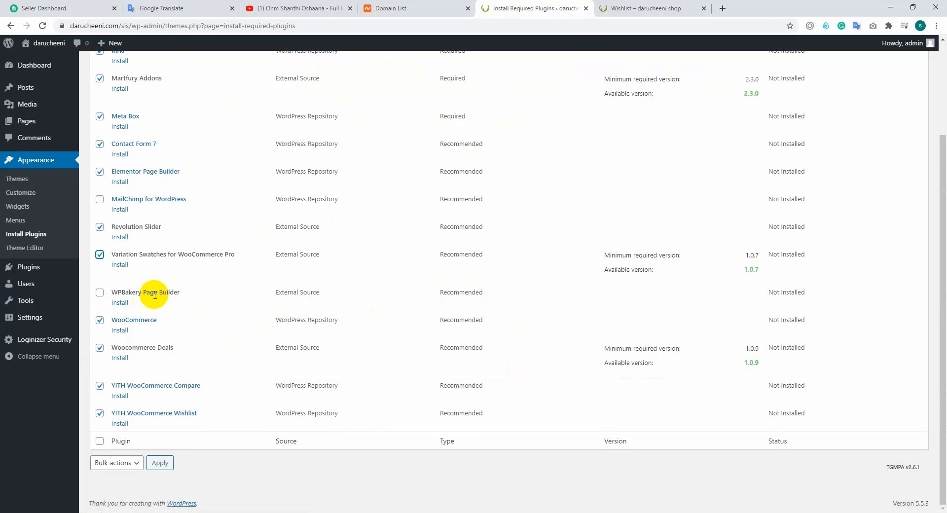
scroll(127, 306, "up", 1)
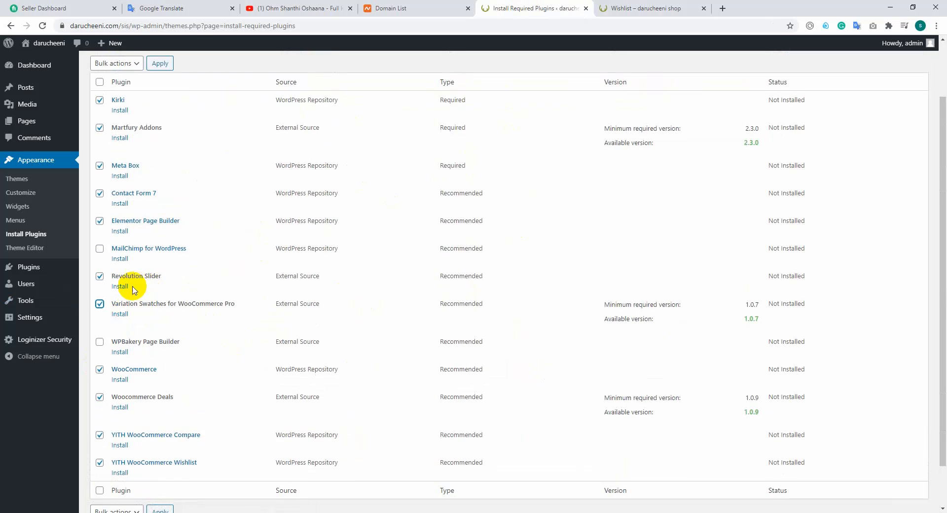
scroll(124, 296, "up", 1)
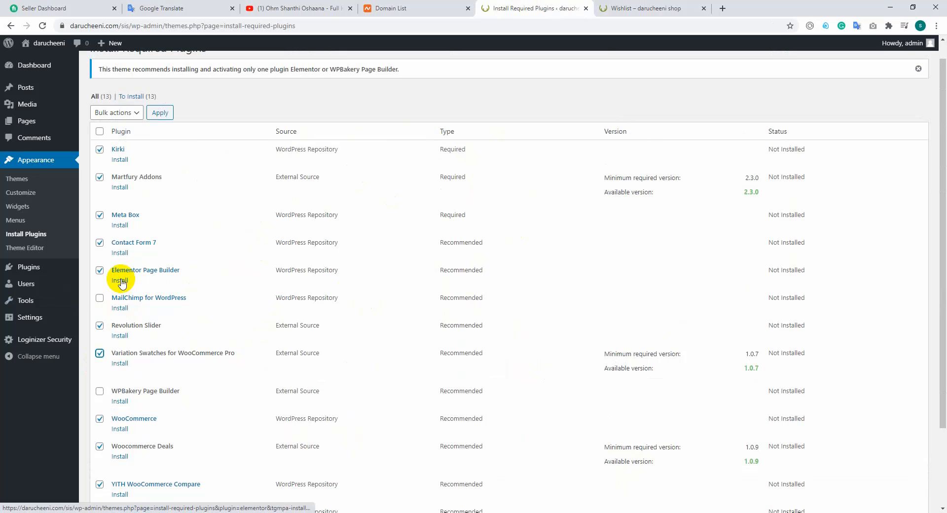
scroll(122, 281, "down", 2)
scroll(148, 247, "up", 3)
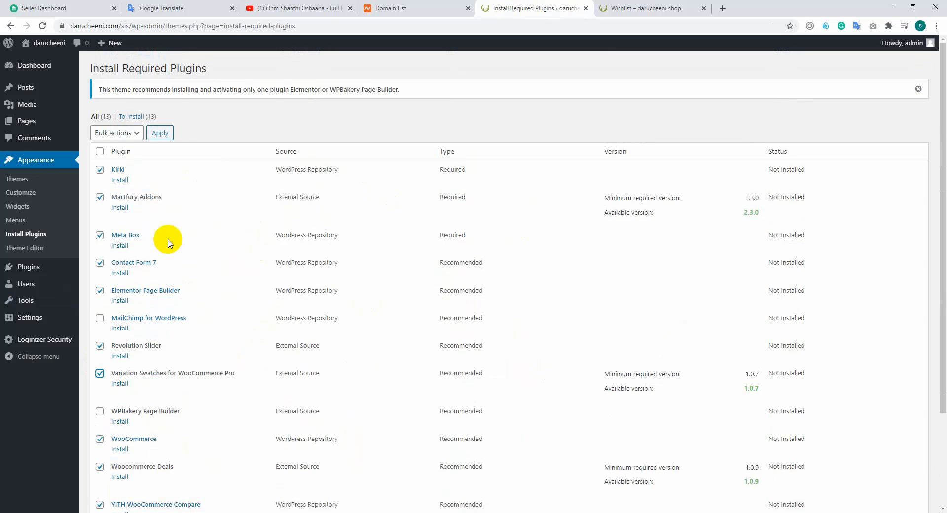
left_click(115, 133)
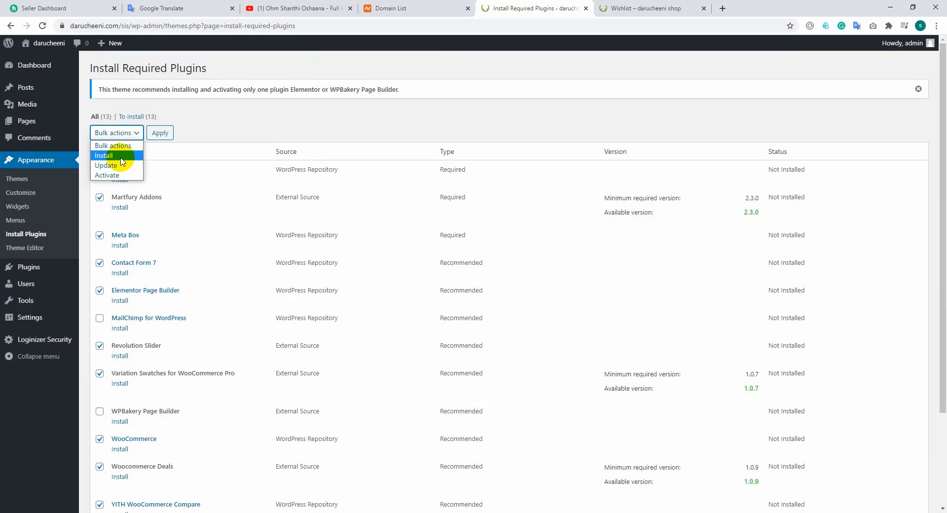
left_click(119, 155)
left_click(159, 134)
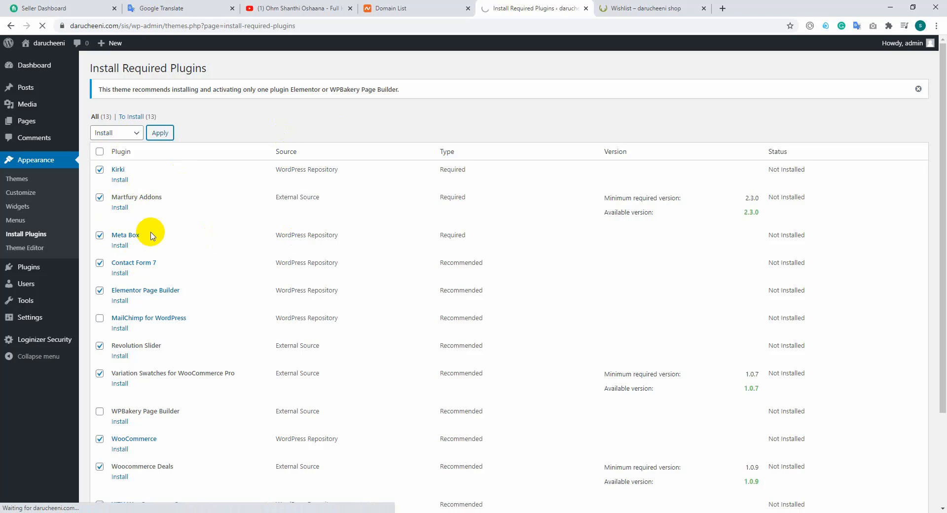
scroll(119, 327, "down", 3)
scroll(359, 241, "down", 3)
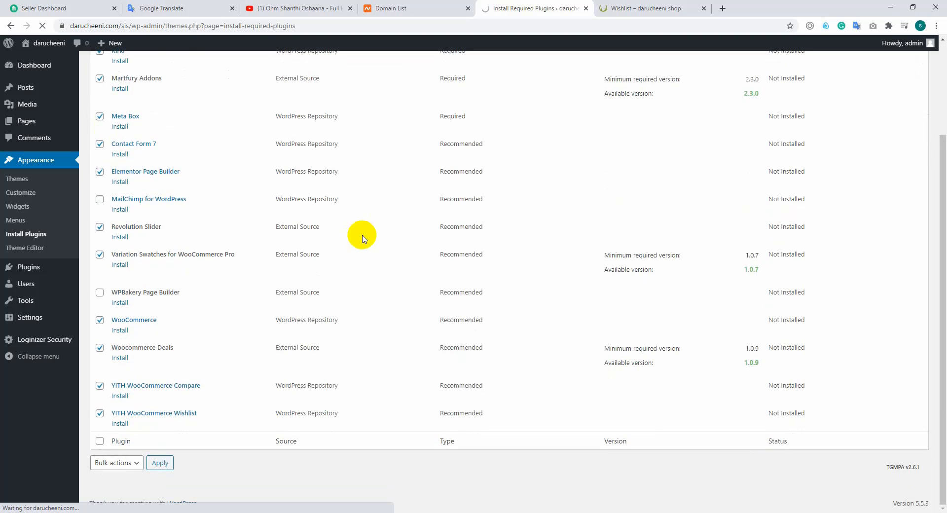
Review the bulk installation results page and return to the required plugins installer
scroll(155, 188, "up", 3)
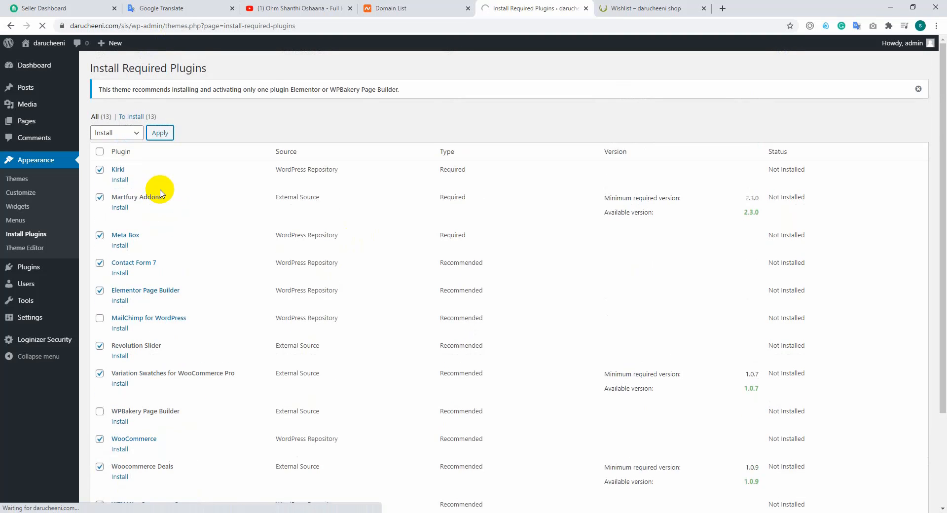
scroll(163, 191, "down", 3)
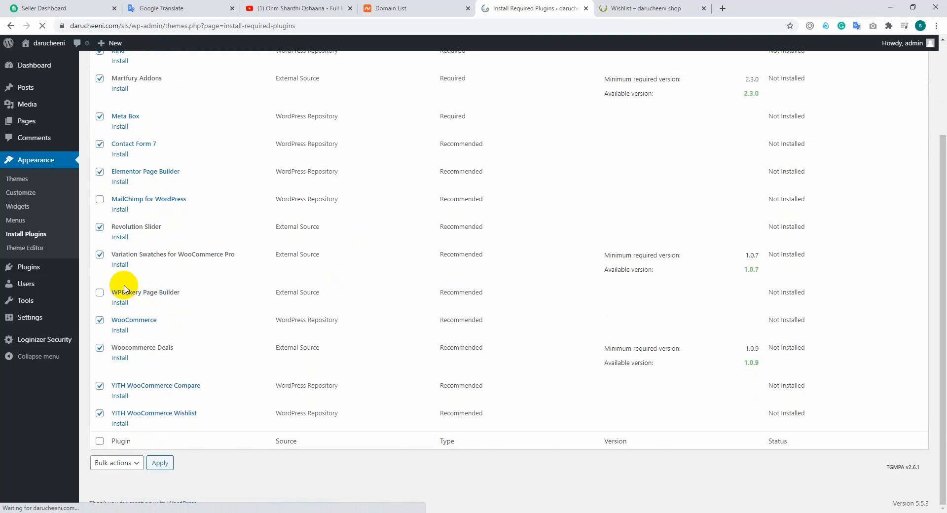
scroll(134, 284, "down", 1)
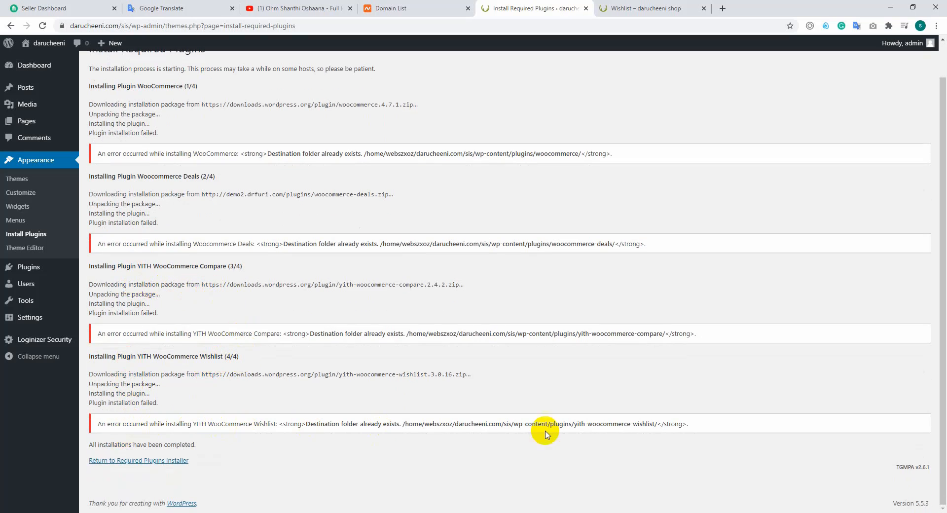
left_click_drag(677, 423, 97, 426)
left_click(99, 424)
left_click(160, 466)
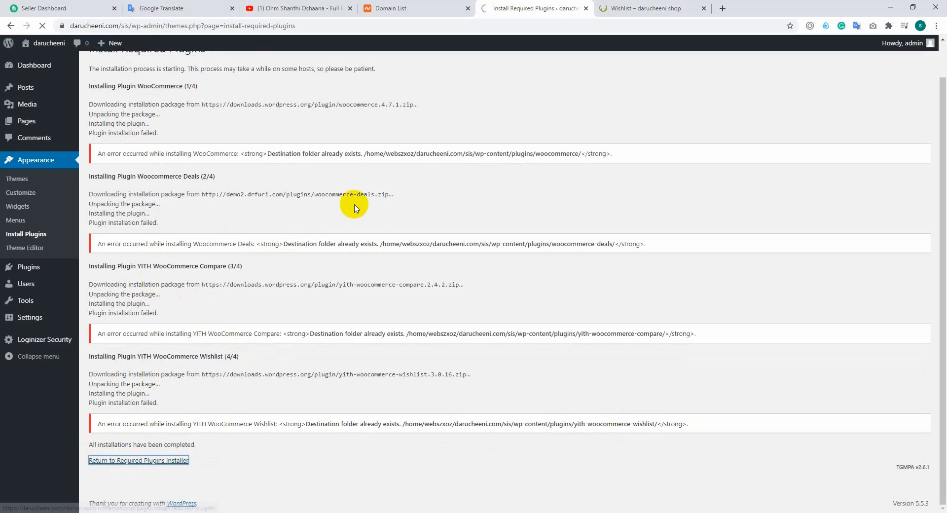
scroll(365, 195, "up", 1)
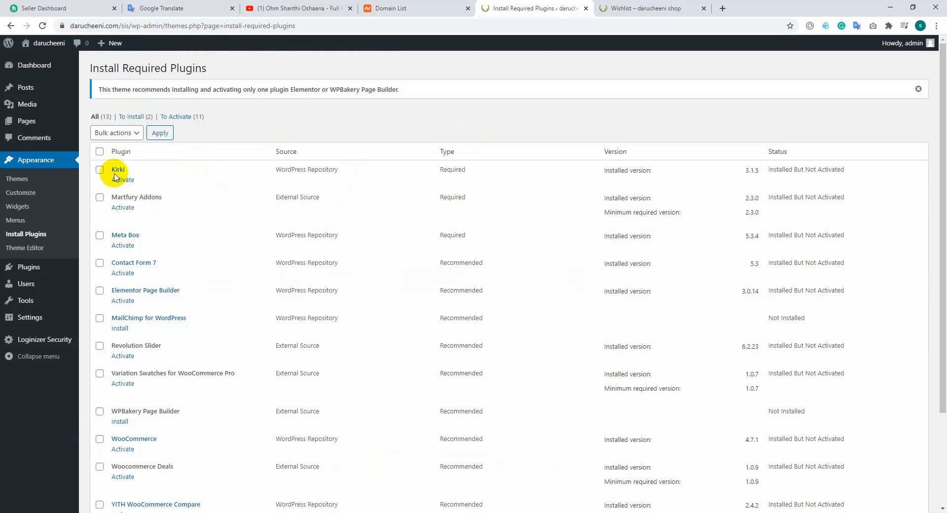
Review the plugin list for the status of each plugin, including WPBakery Page Builder, MailChimp and Elementor
scroll(187, 296, "down", 3)
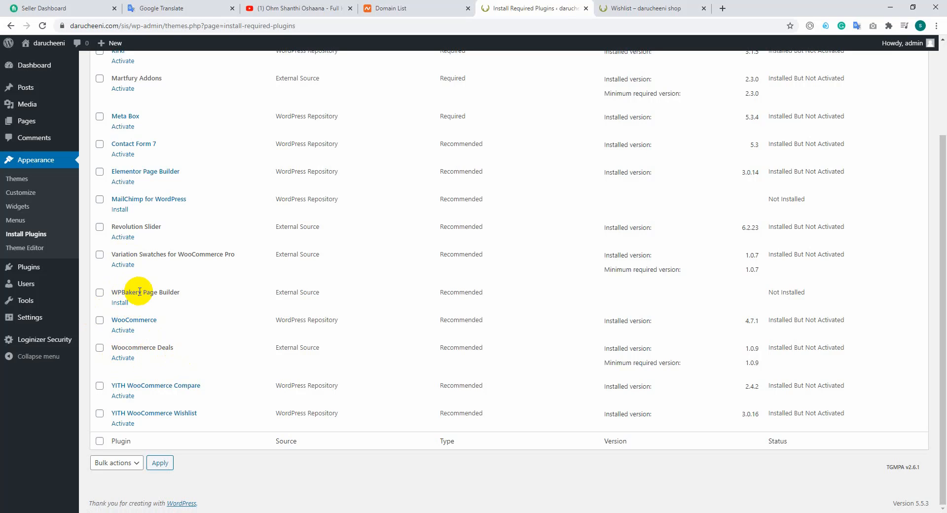
double_click(168, 291)
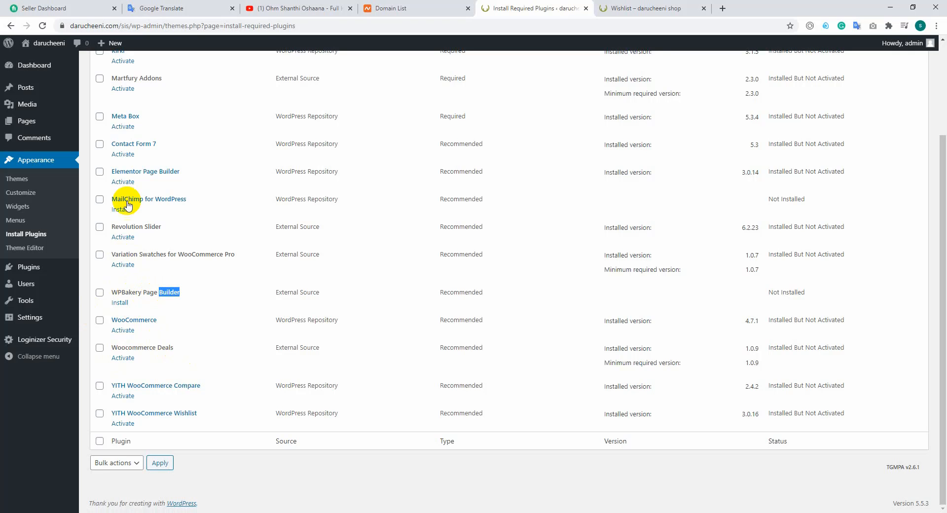
scroll(158, 173, "up", 2)
scroll(153, 319, "down", 2)
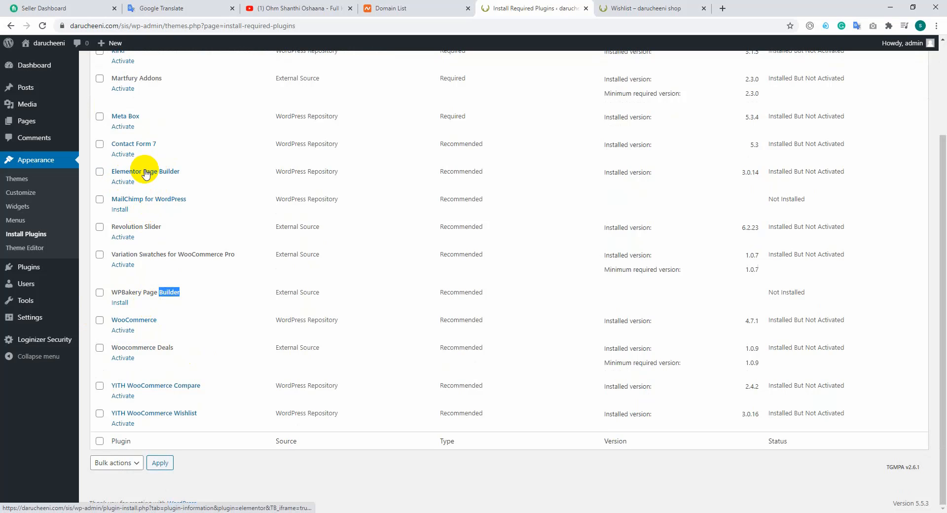
left_click_drag(147, 293, 165, 292)
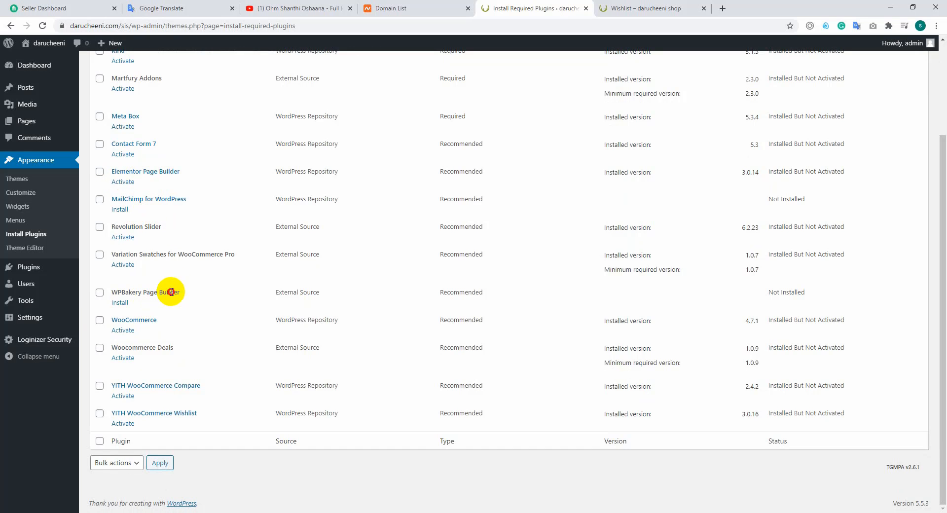
Mark every plugin except MailChimp for WordPress and WPBakery Page Builder, and run the bulk Activate action on them
left_click(100, 413)
left_click(99, 386)
left_click(100, 348)
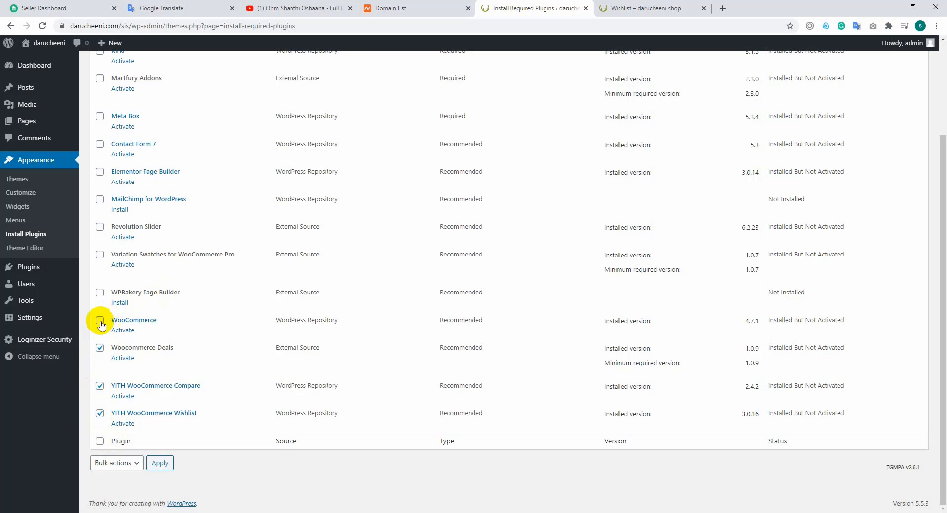
left_click(100, 255)
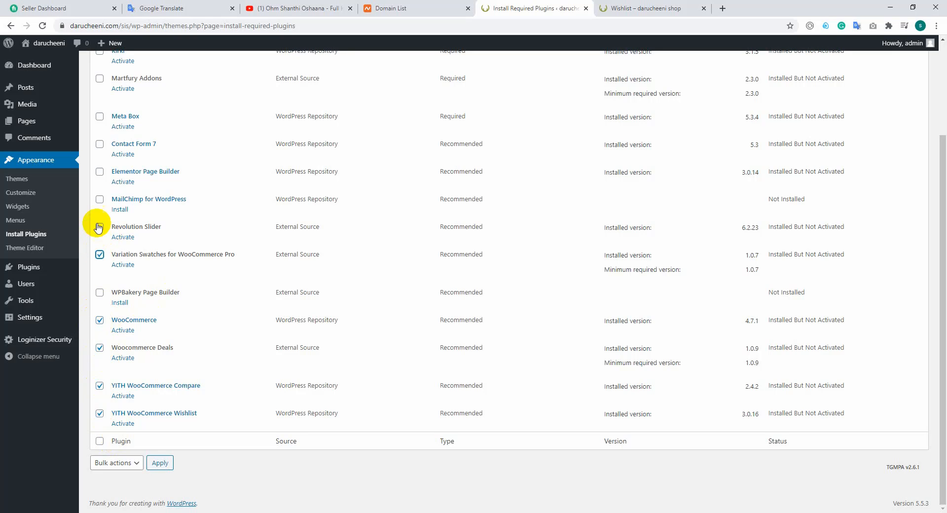
left_click(99, 144)
left_click(100, 116)
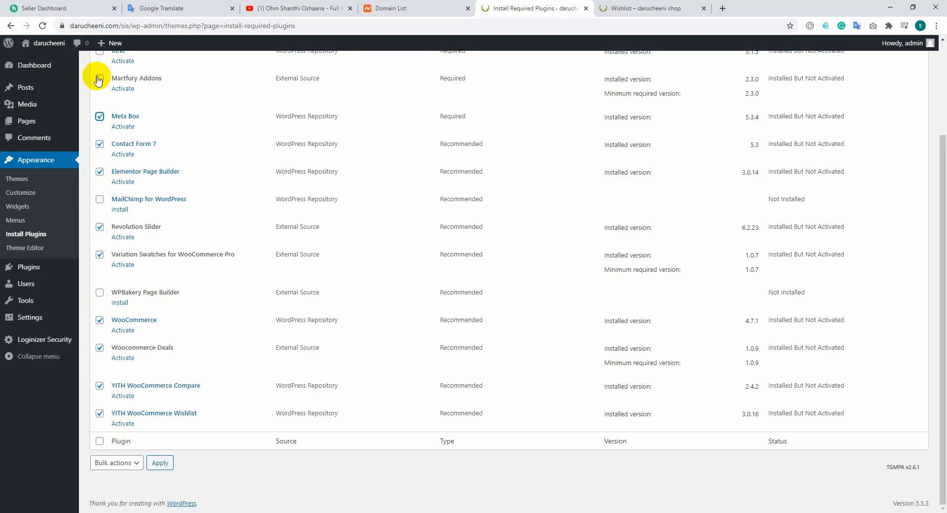
left_click(100, 79)
scroll(173, 170, "up", 3)
left_click(100, 169)
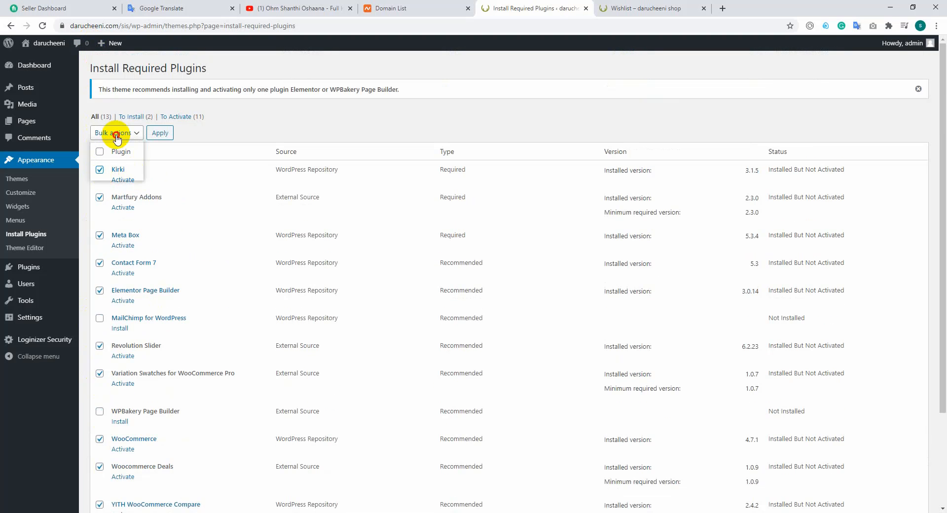
left_click(117, 133)
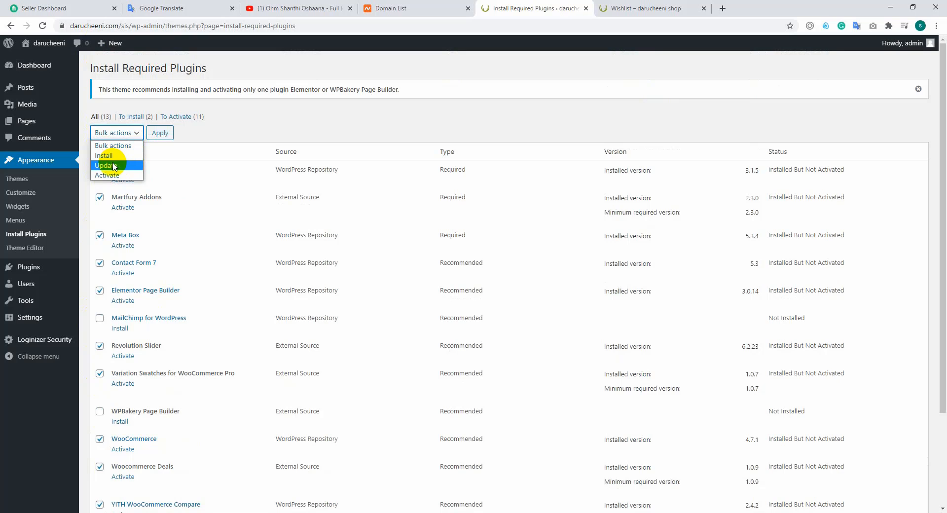
left_click(113, 176)
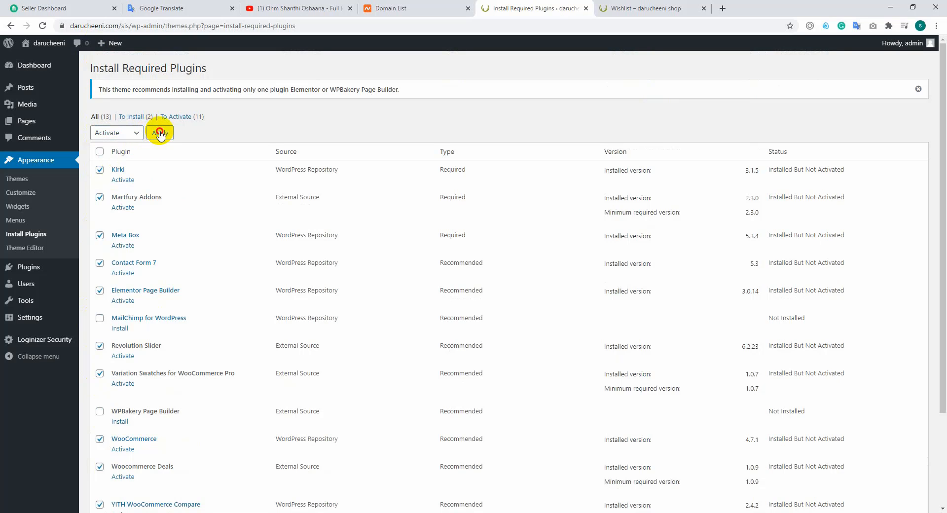
left_click(158, 132)
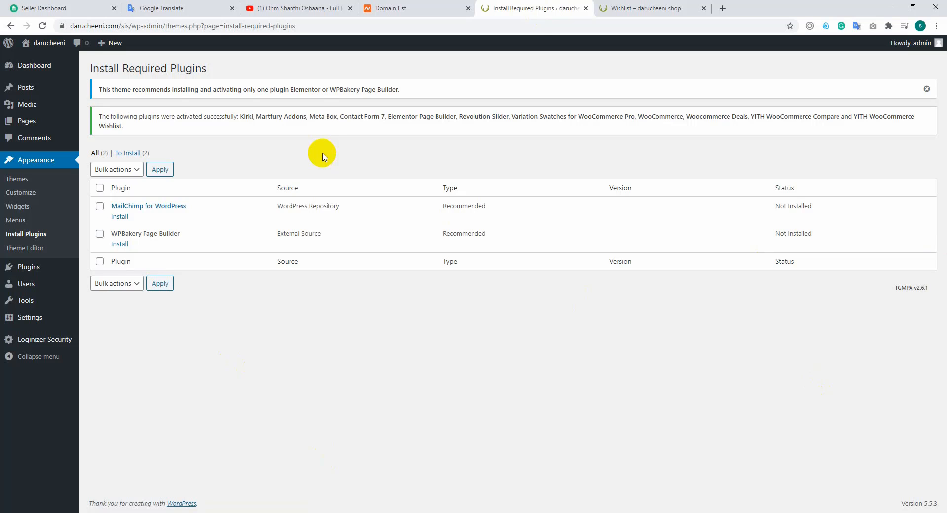
Reload the admin page and open the site's front end from the WordPress admin in a new browser tab
key("F5")
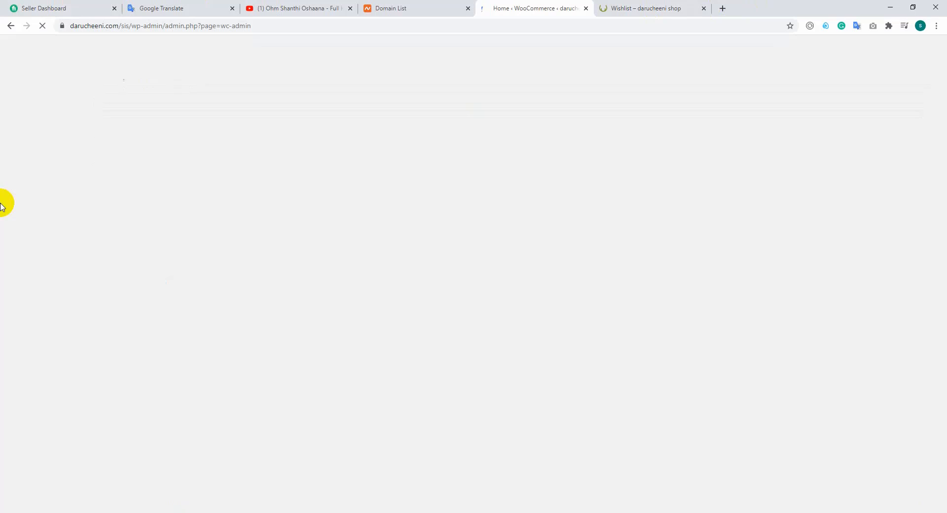
left_click(402, 6)
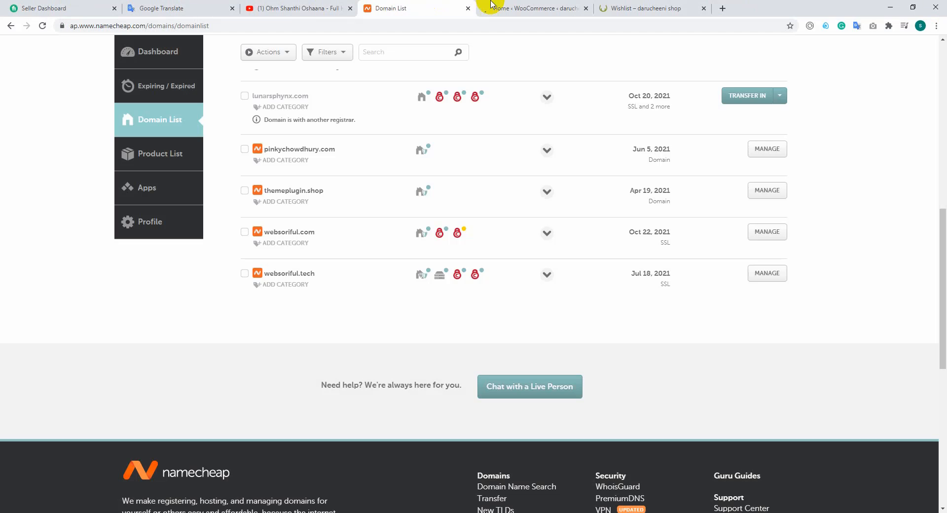
left_click(531, 5)
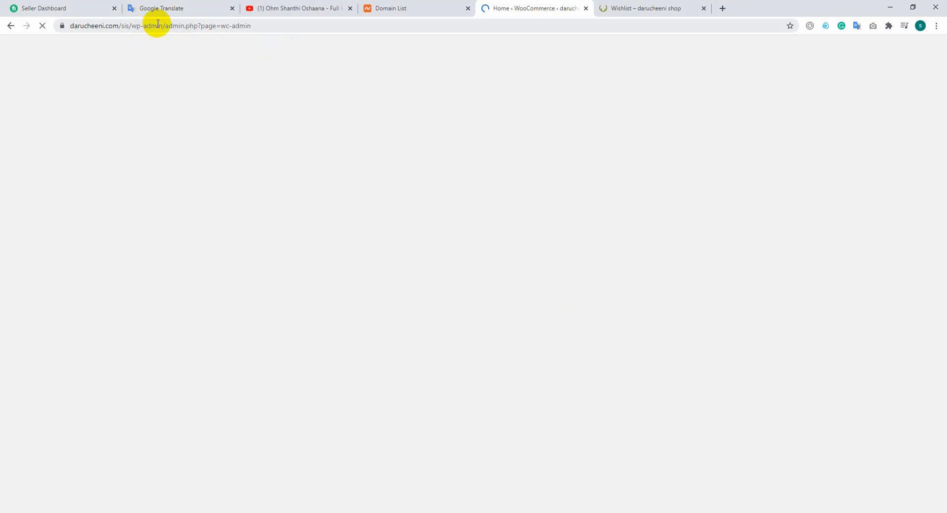
left_click(639, 6)
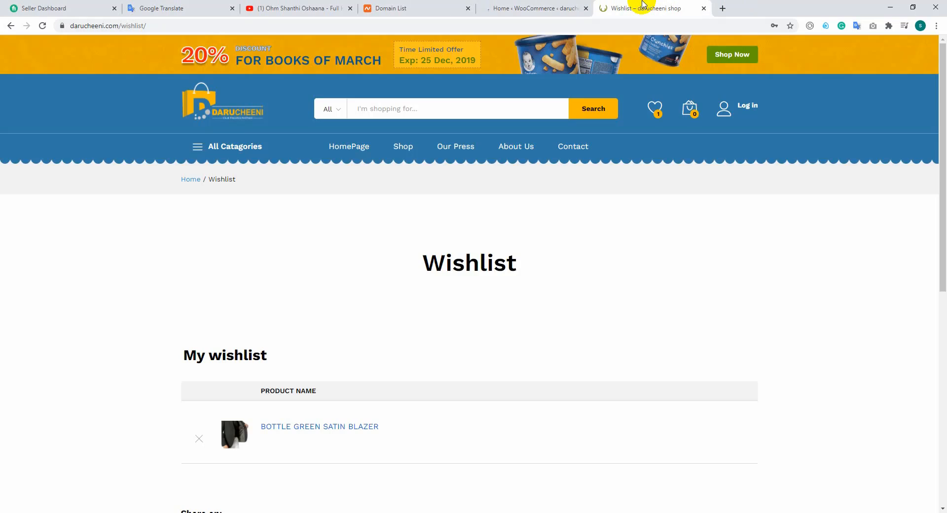
left_click(550, 7)
mouse_move(38, 43)
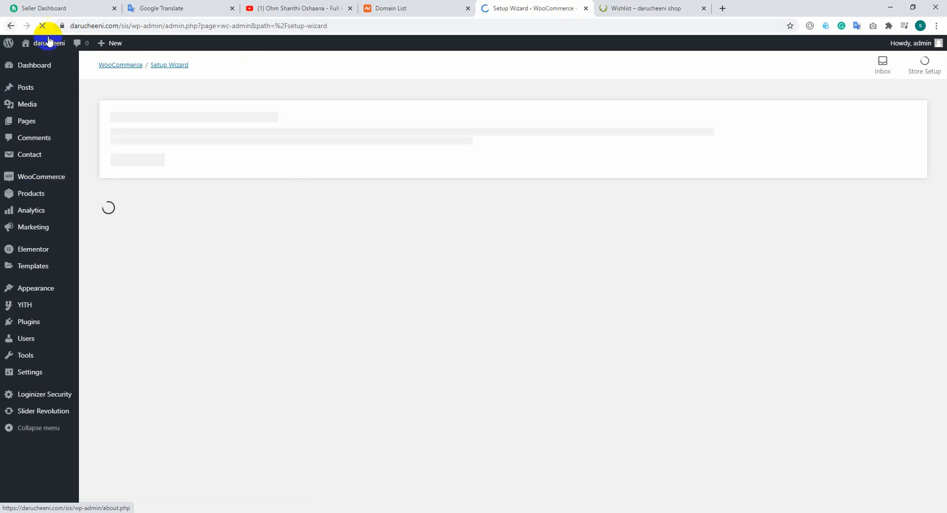
right_click(35, 59)
left_click(66, 67)
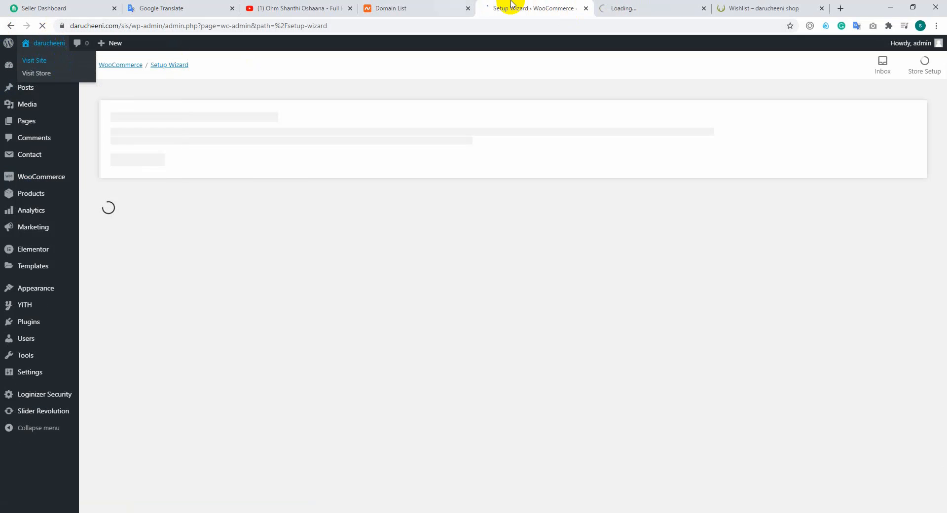
left_click(641, 6)
left_click(535, 4)
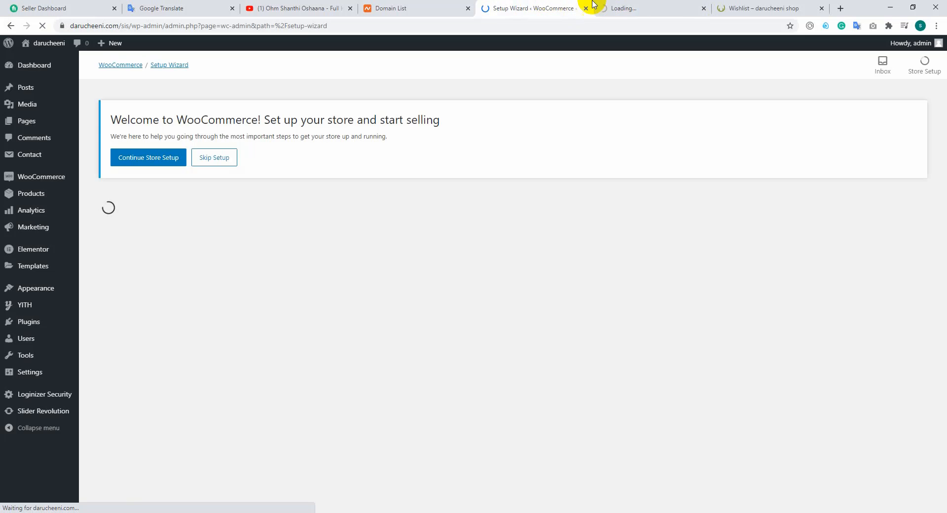
left_click(646, 5)
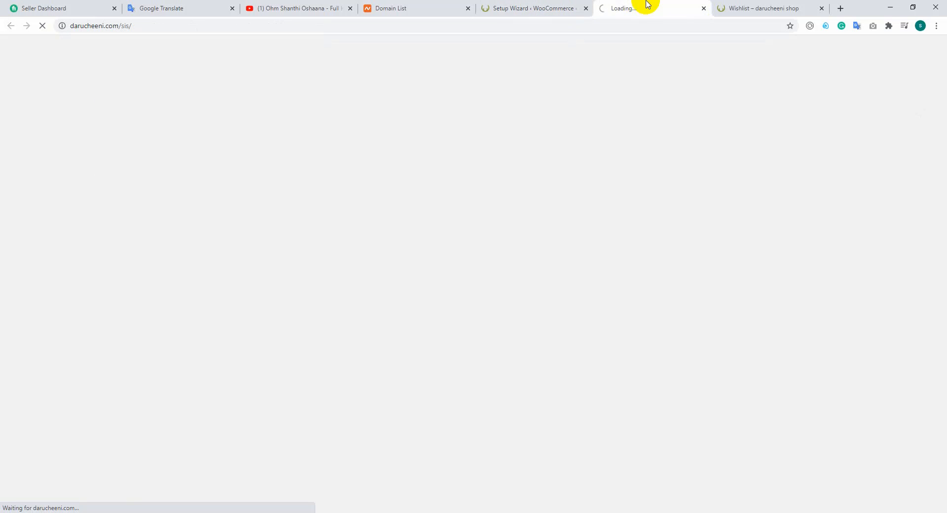
left_click(543, 6)
left_click(636, 5)
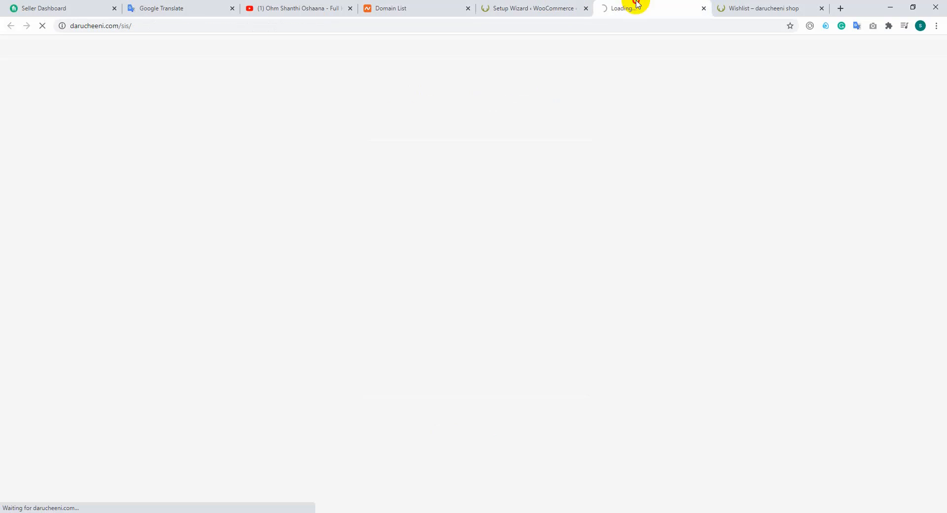
Skip the store details in the WooCommerce setup wizard and leave usage tracking unselected
left_click(541, 6)
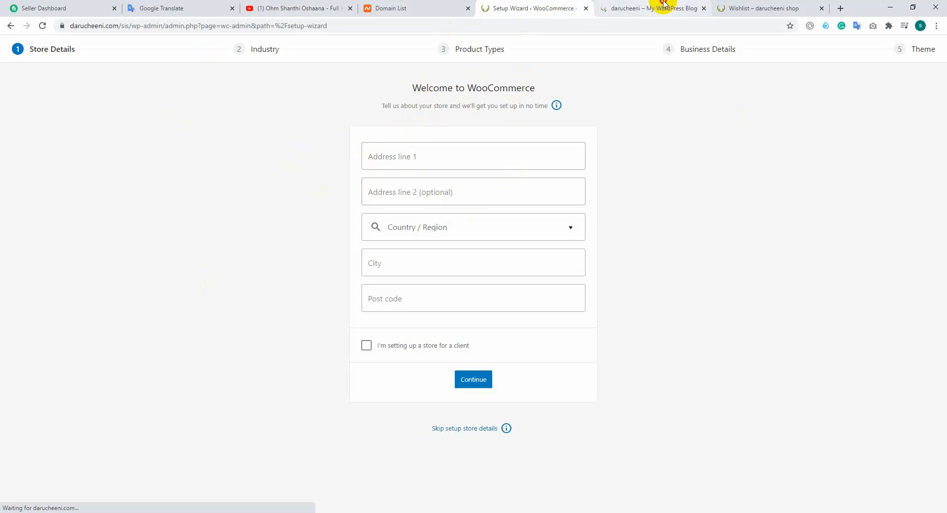
left_click(486, 428)
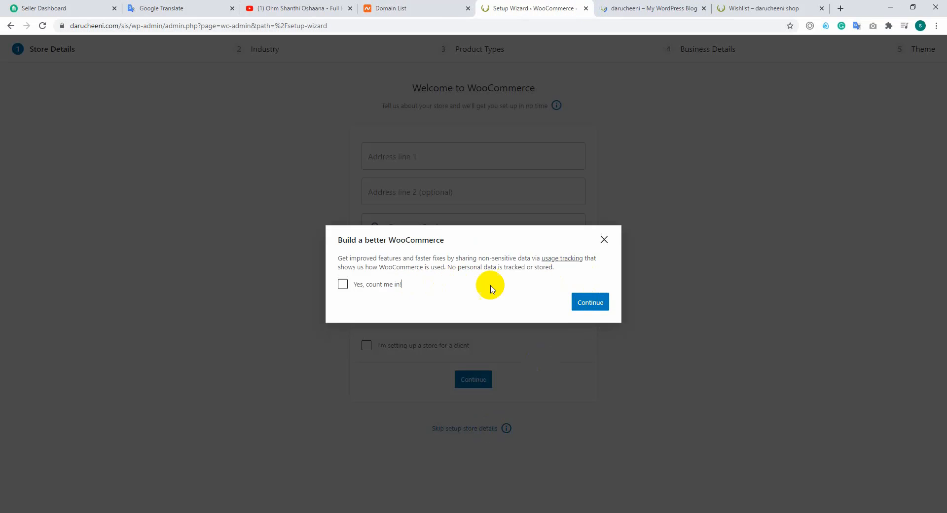
left_click(584, 301)
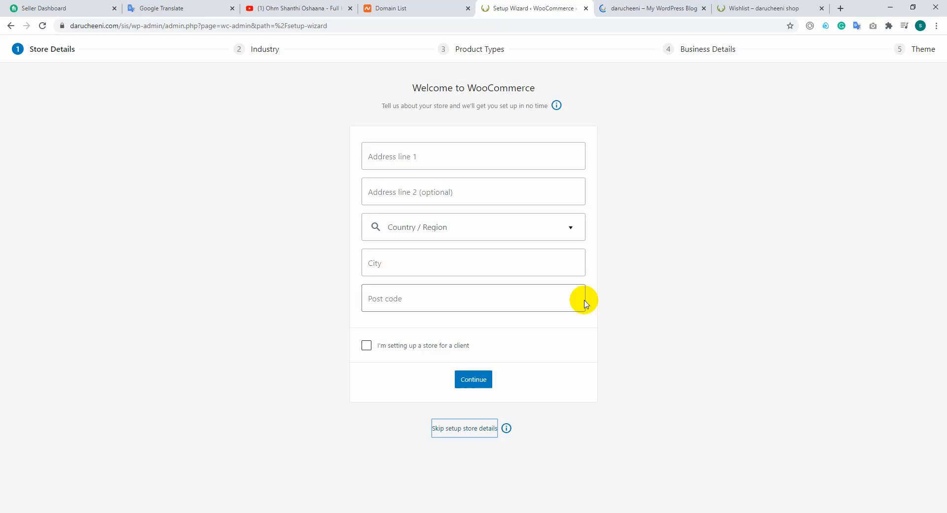
Examine the site's front page with the Martfury theme, from the logo and header to the Latest Posts section
left_click(636, 8)
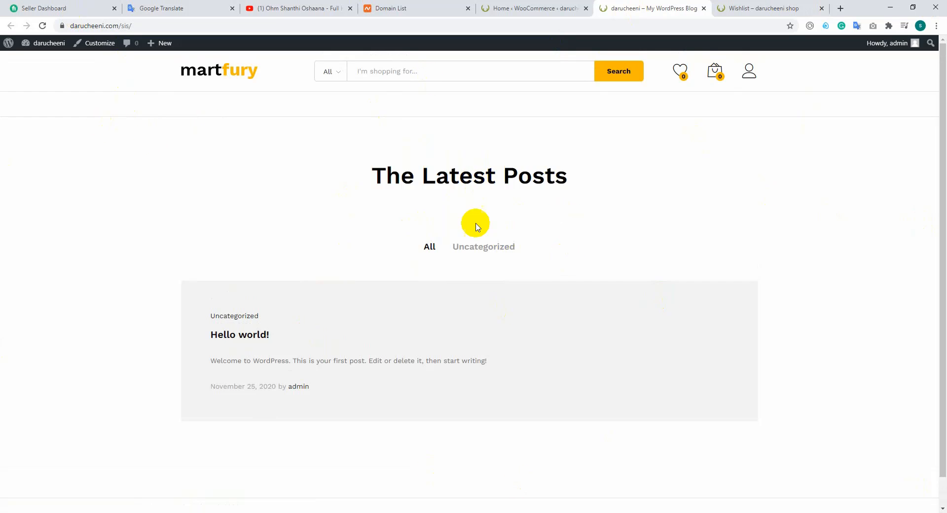
triple_click(461, 178)
left_click(425, 177)
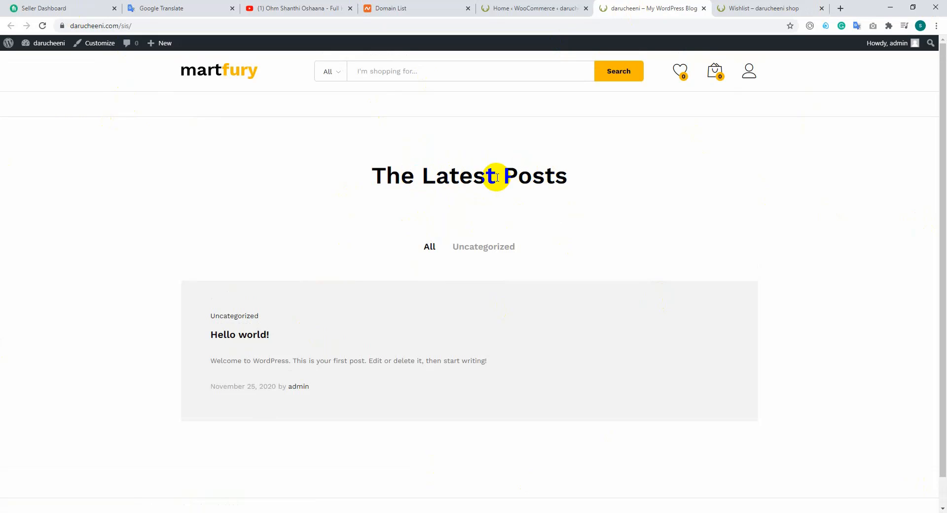
left_click_drag(598, 173, 223, 201)
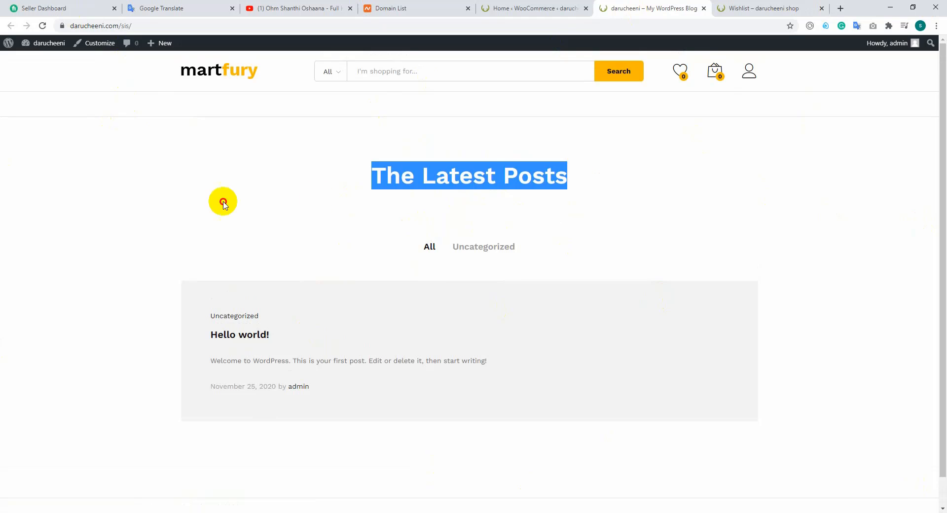
left_click(352, 186)
left_click(235, 75)
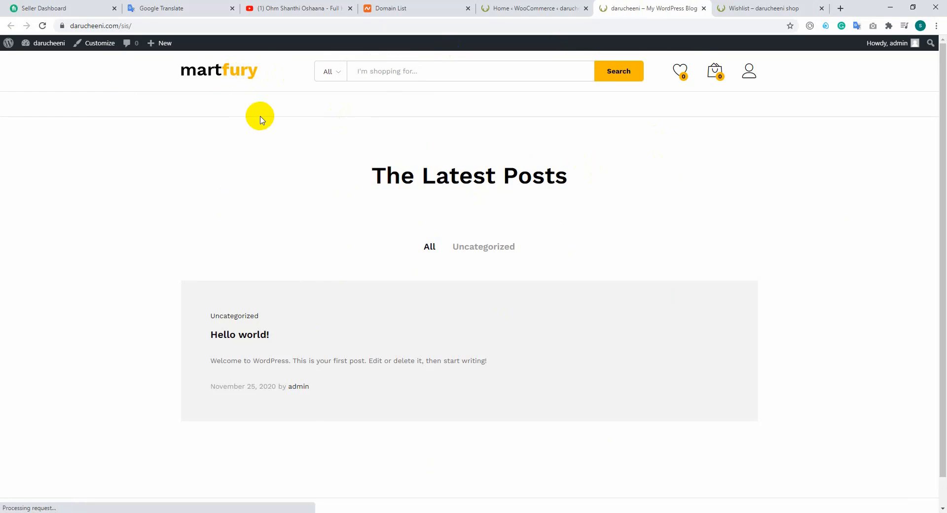
scroll(499, 120, "down", 1)
scroll(498, 120, "up", 1)
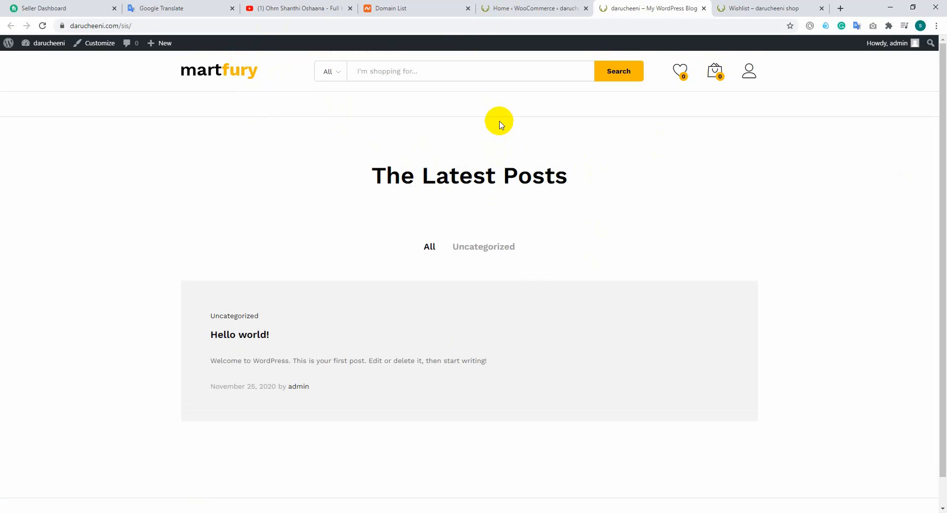
scroll(500, 122, "down", 1)
scroll(499, 124, "up", 1)
scroll(500, 123, "down", 1)
scroll(499, 124, "up", 1)
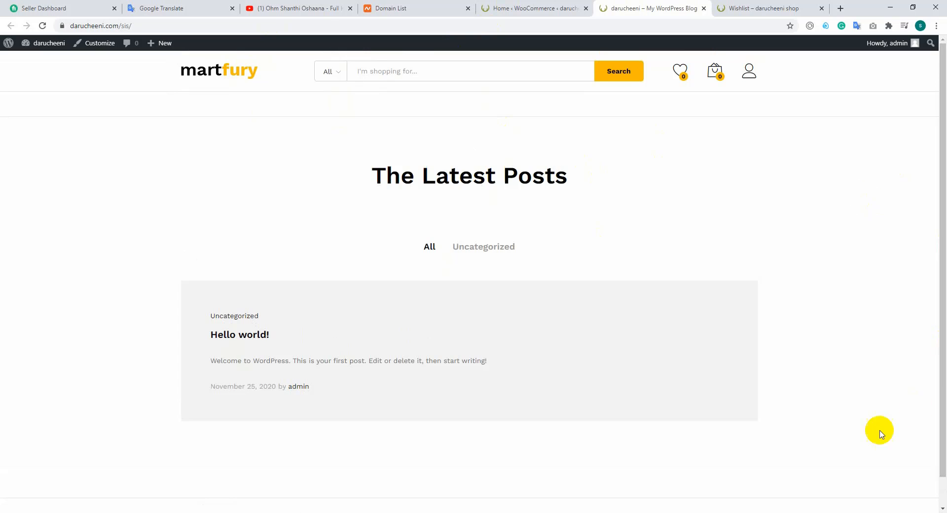
Frame the site header with a red rectangle in a screen capture of the front page, and discard the capture
key("Print")
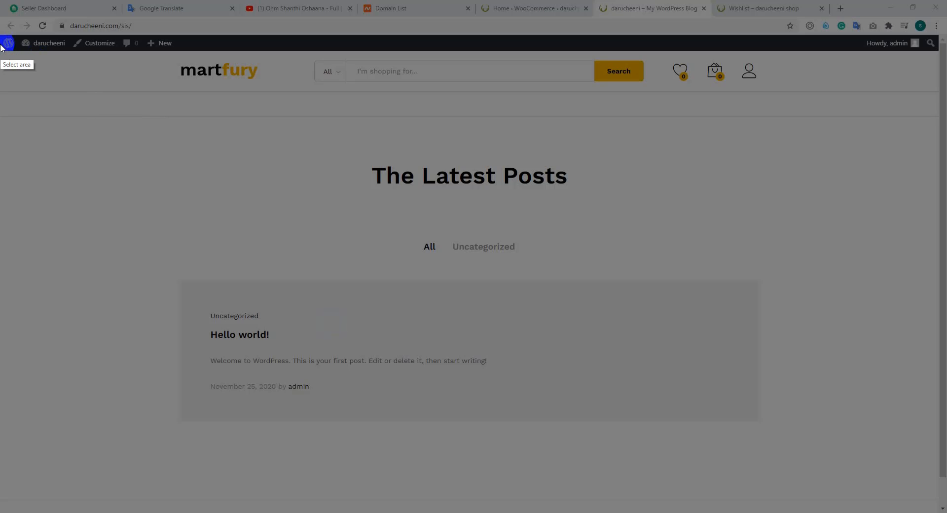
left_click_drag(1, 43, 941, 504)
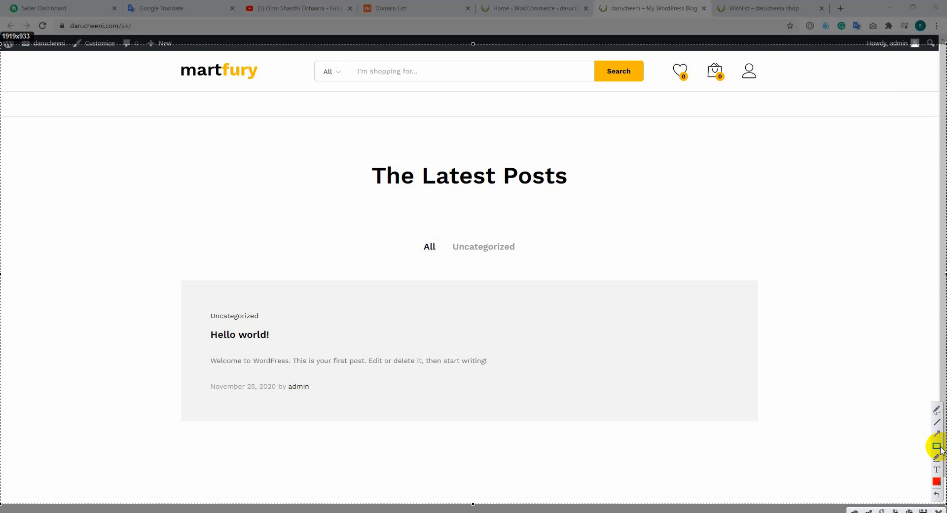
left_click(937, 446)
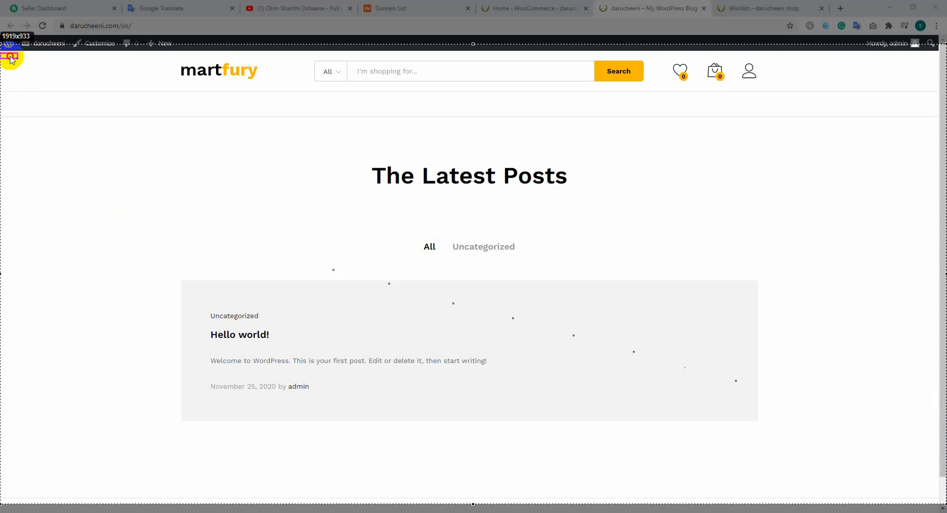
mouse_move(2, 53)
left_mouse_down()
mouse_move(939, 66)
mouse_move(941, 99)
mouse_move(928, 101)
mouse_move(942, 94)
left_mouse_up()
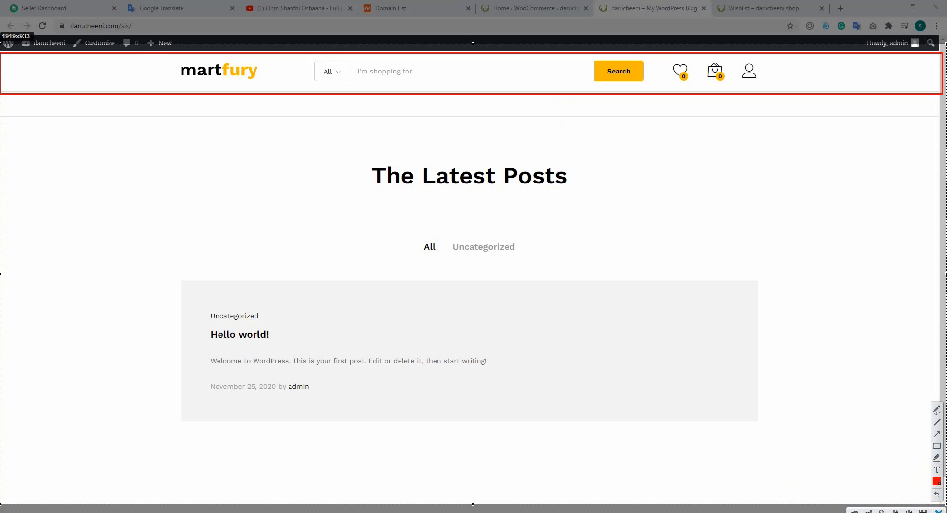
left_click(939, 512)
Go back to the WooCommerce home page in the site admin and dismiss its welcome tour
scroll(544, 149, "down", 1)
scroll(556, 157, "up", 1)
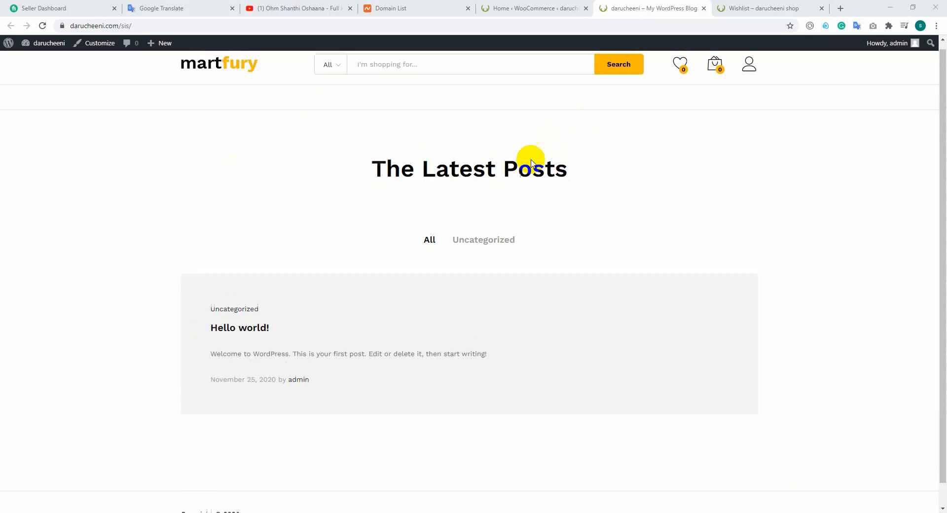
scroll(352, 143, "down", 1)
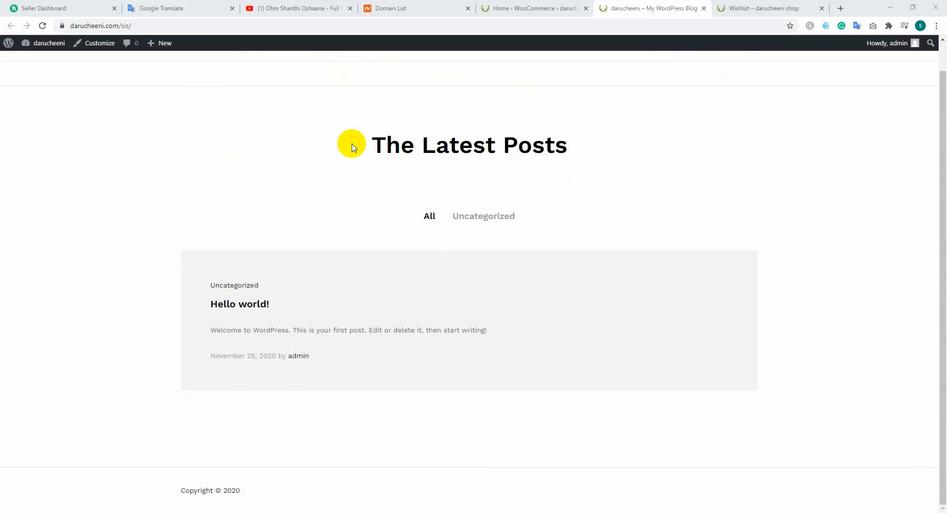
scroll(352, 147, "up", 1)
left_click(511, 7)
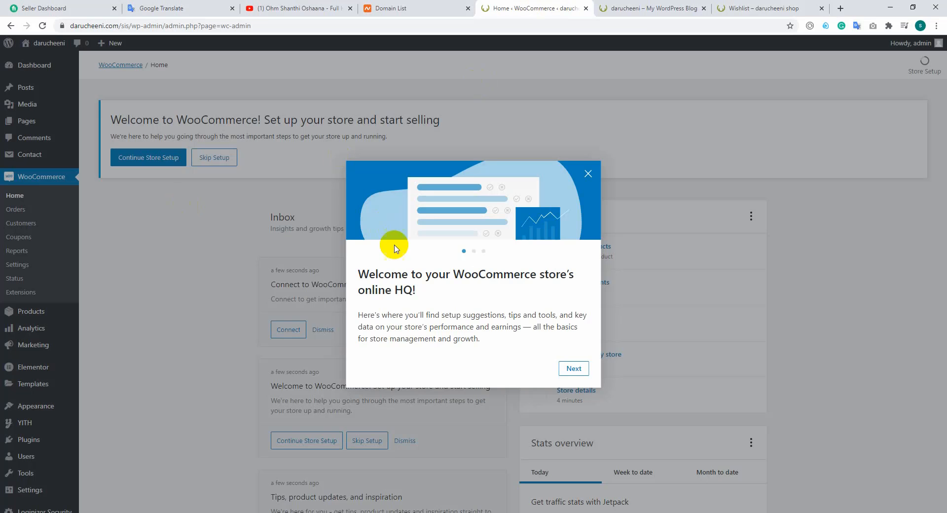
left_click(573, 375)
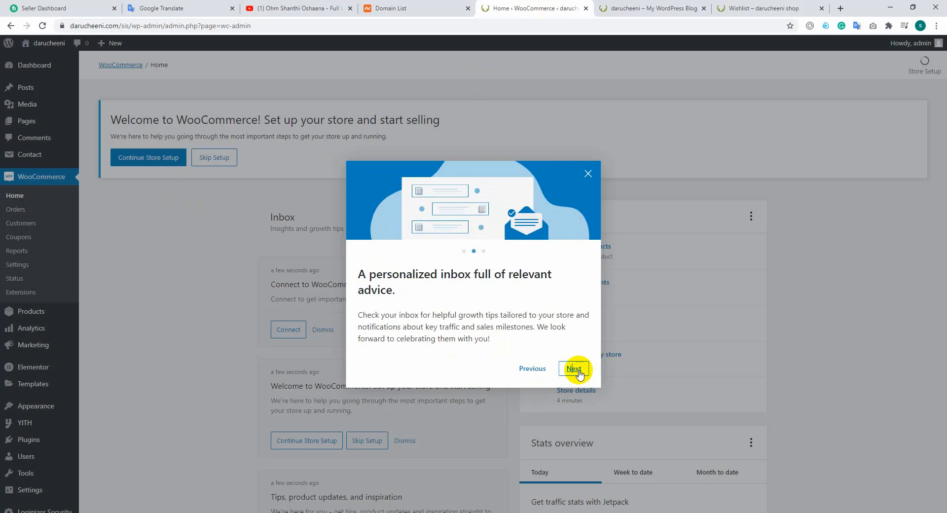
left_click(531, 369)
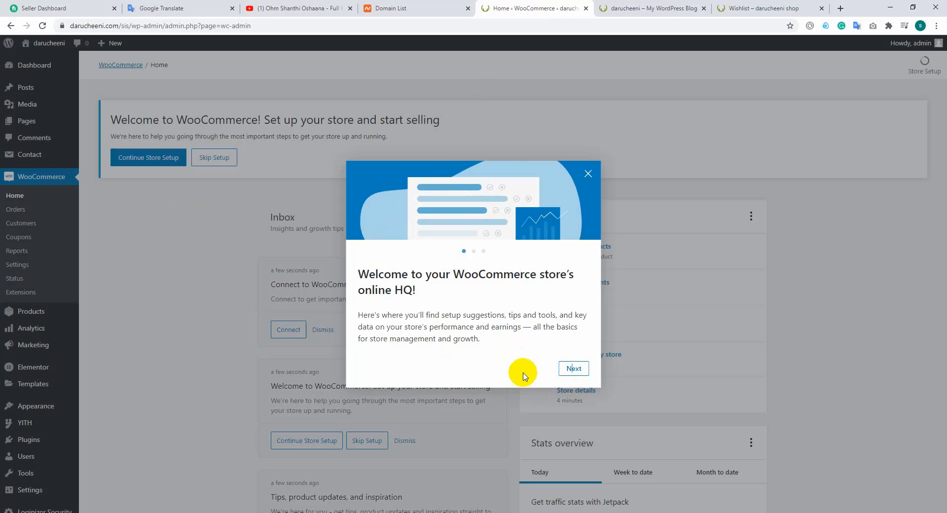
left_click(588, 176)
Resume the WooCommerce store setup, fill in the store's address, country/region, city and post code, and mark it as set up for a client
scroll(10, 228, "down", 3)
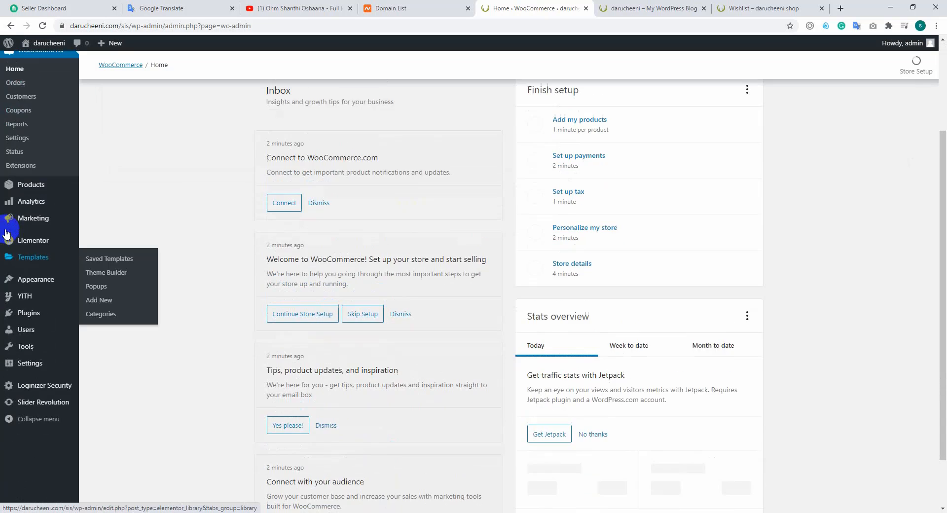
scroll(6, 234, "up", 3)
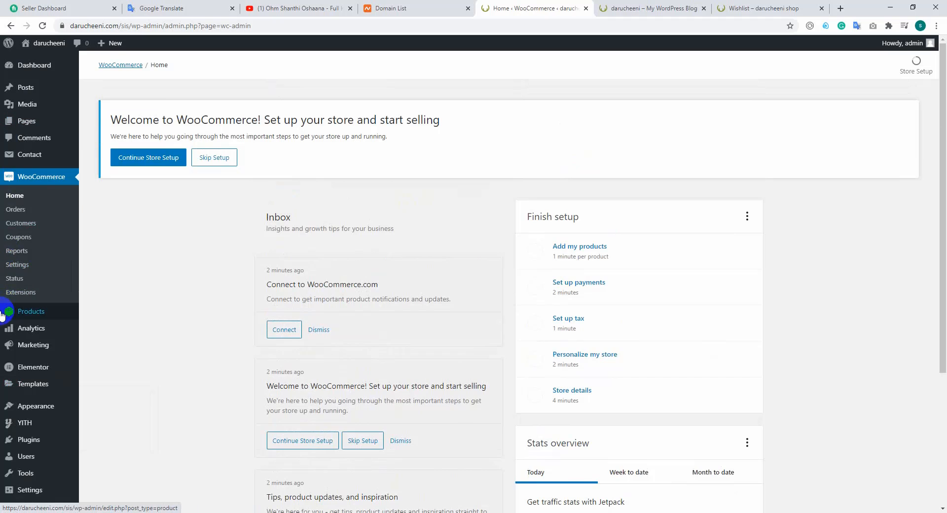
scroll(15, 222, "down", 2)
mouse_move(20, 307)
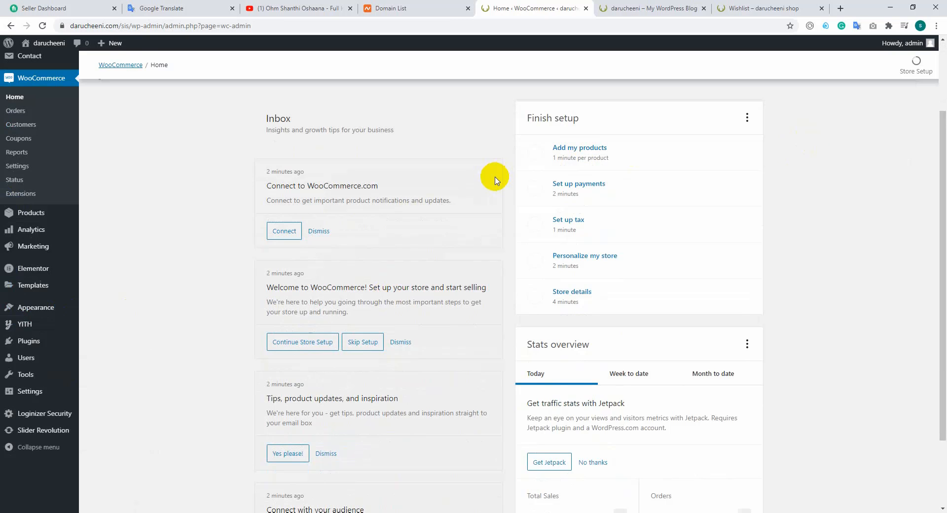
scroll(374, 224, "up", 2)
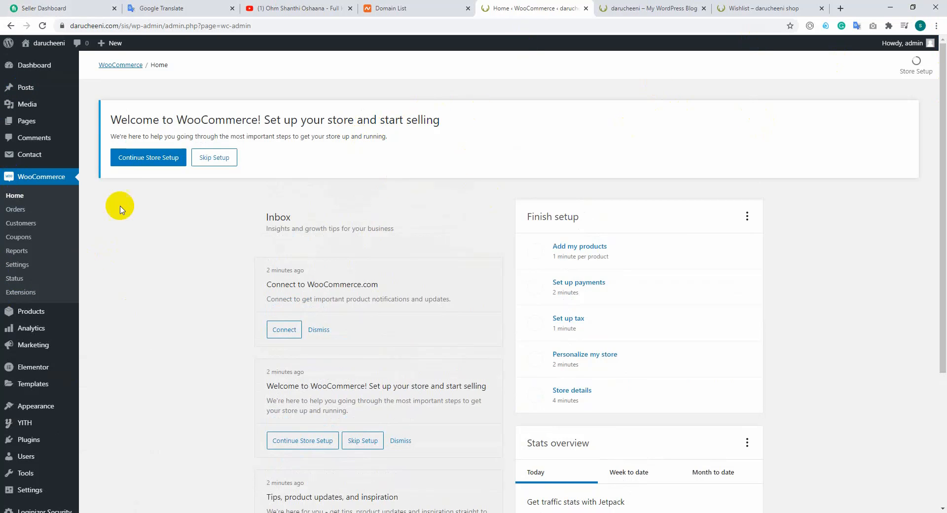
left_click(154, 162)
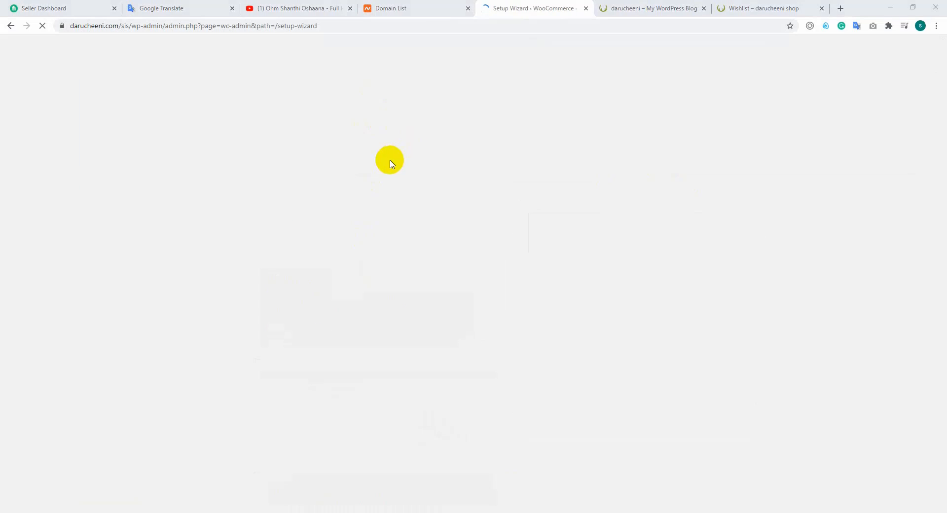
left_click(363, 512)
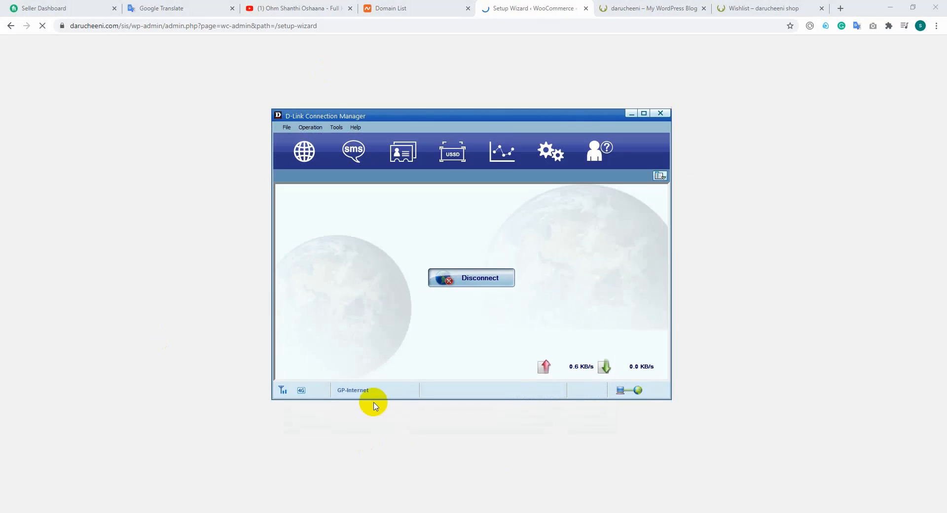
left_click(630, 115)
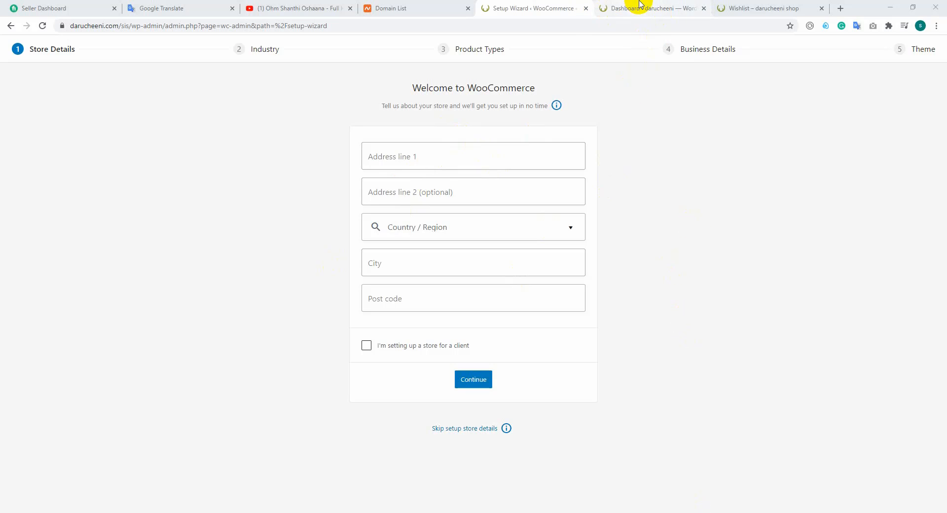
left_click(404, 163)
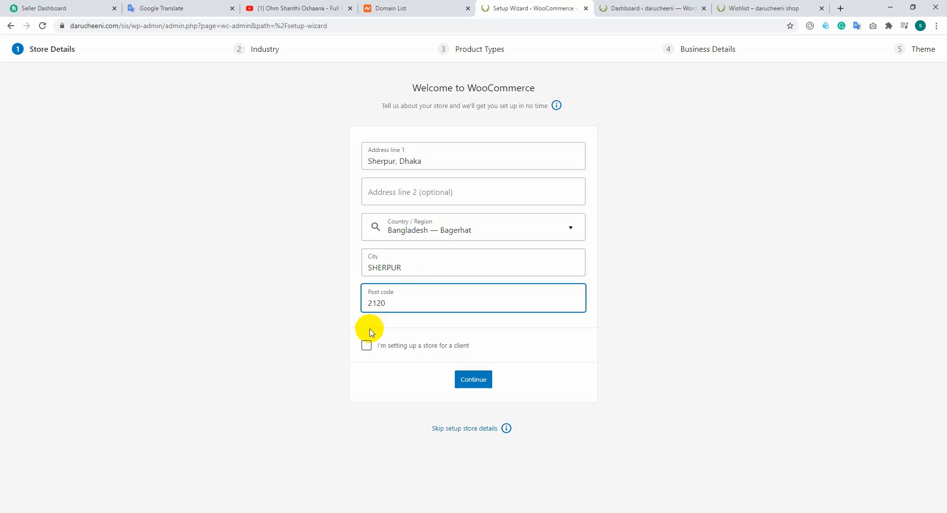
left_click(365, 349)
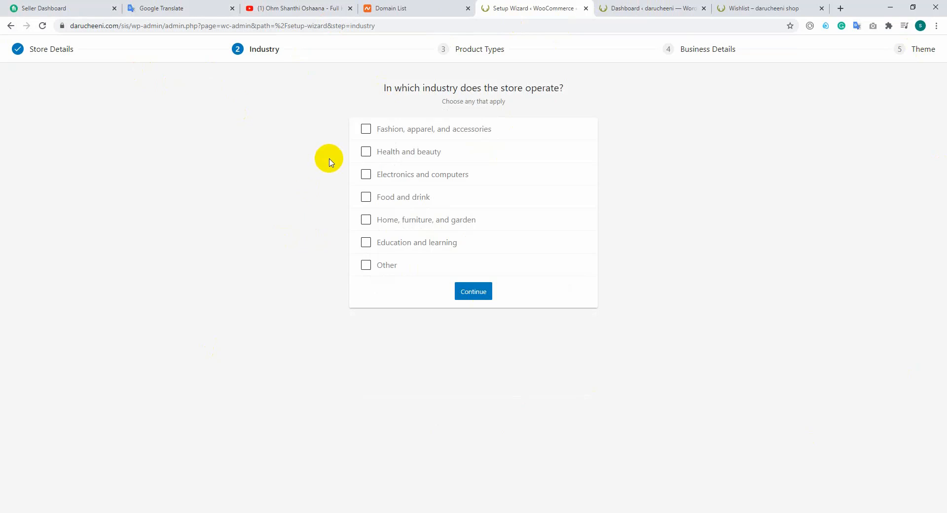
Select every industry except Other for the store, and choose only physical products, without Bundles, as the product type
left_click(364, 130)
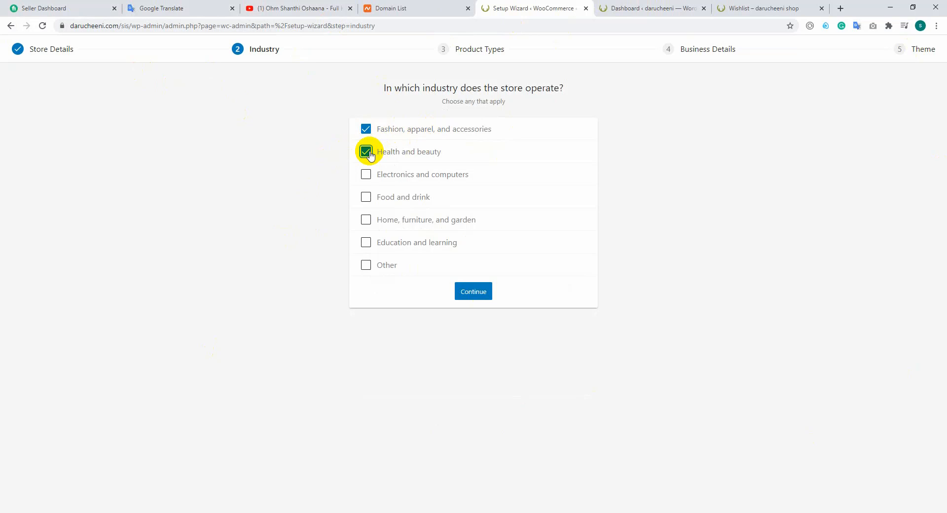
left_click(366, 175)
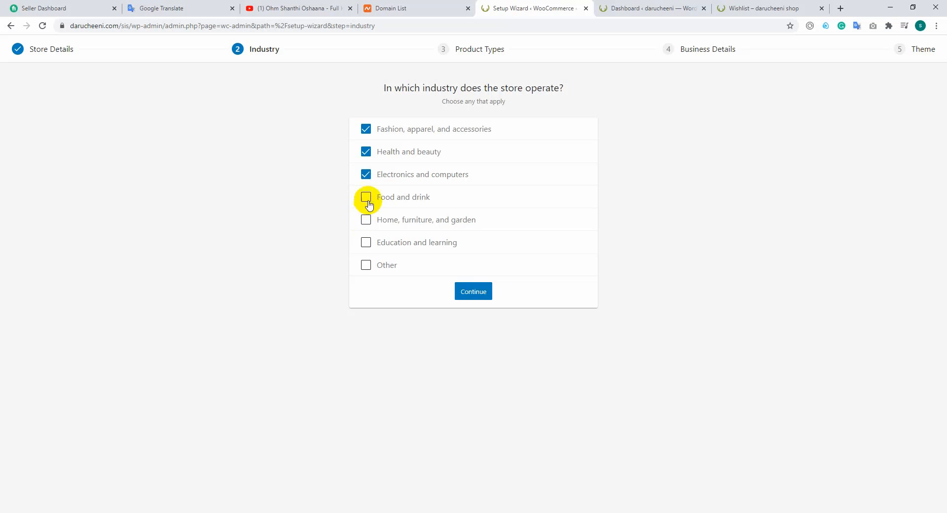
left_click(366, 242)
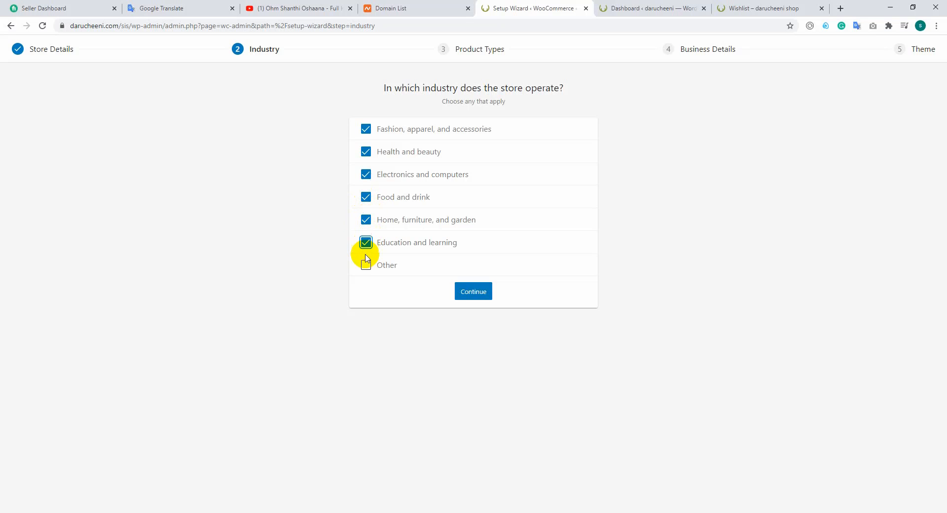
left_click(487, 284)
left_click(478, 289)
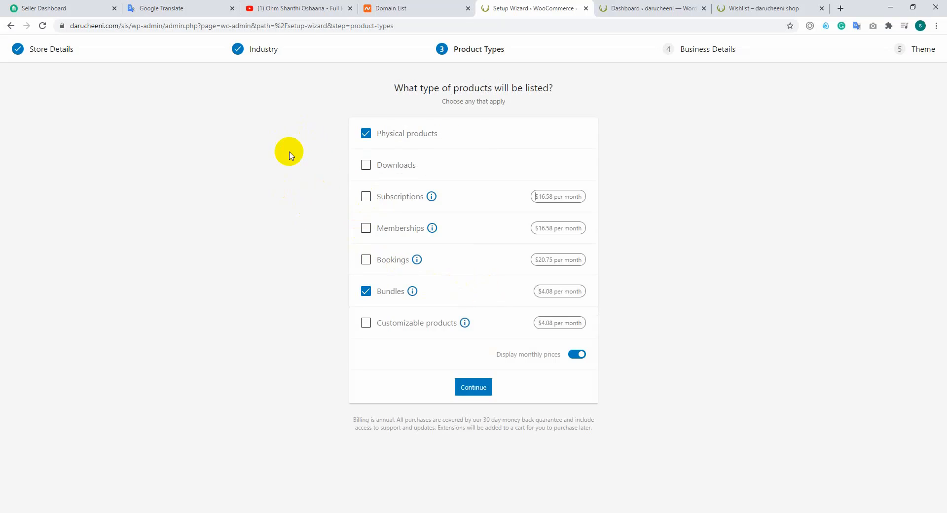
left_click(365, 291)
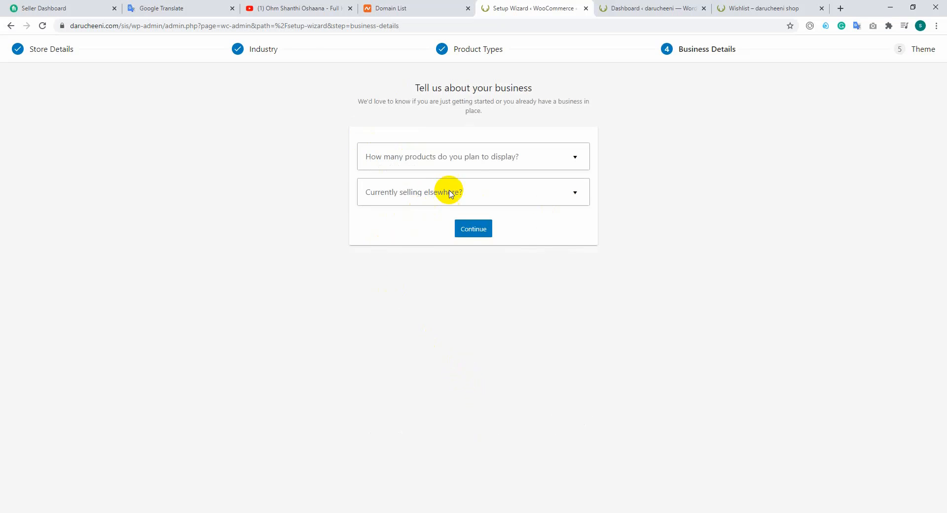
Set the business details to 101 - 1,000 products and not selling elsewhere, and continue with the Facebook, Mailchimp and Google Ads extensions enabled
left_click(468, 158)
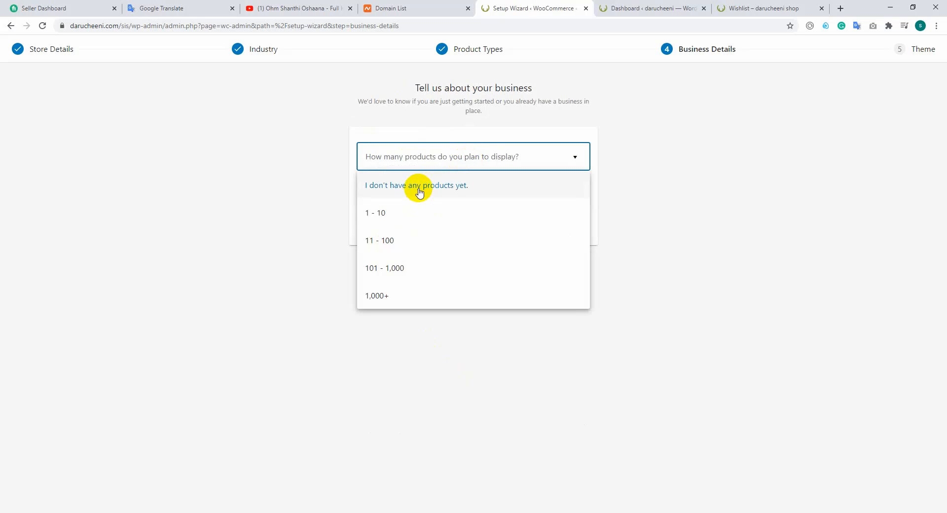
left_click(398, 268)
left_click(437, 202)
left_click(400, 221)
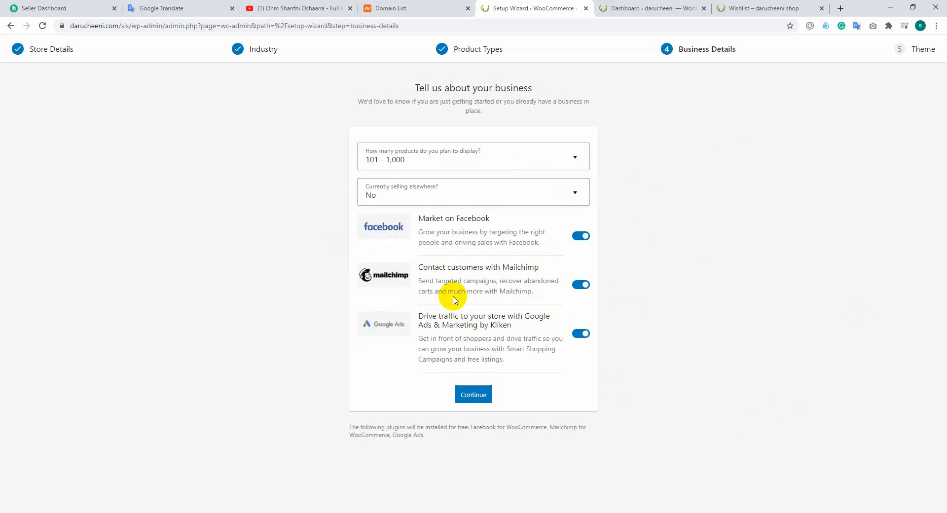
left_click(476, 401)
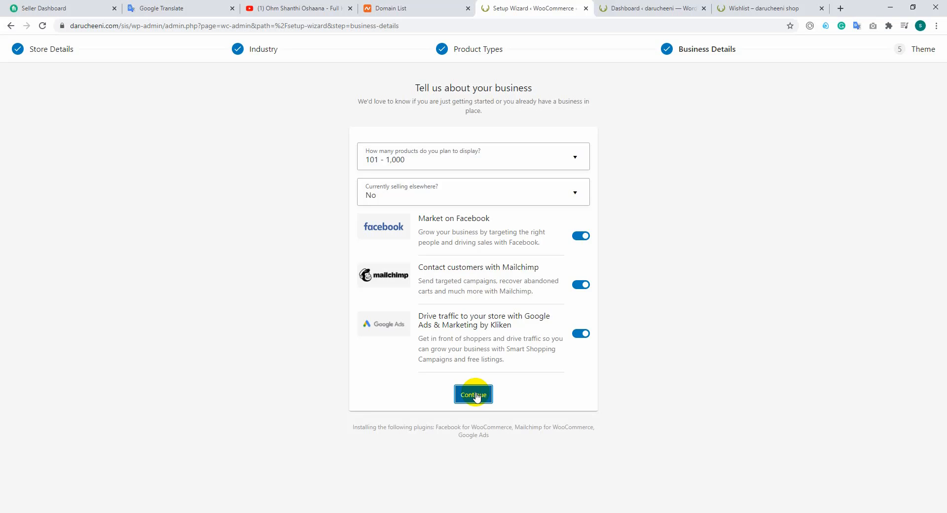
left_click(475, 395)
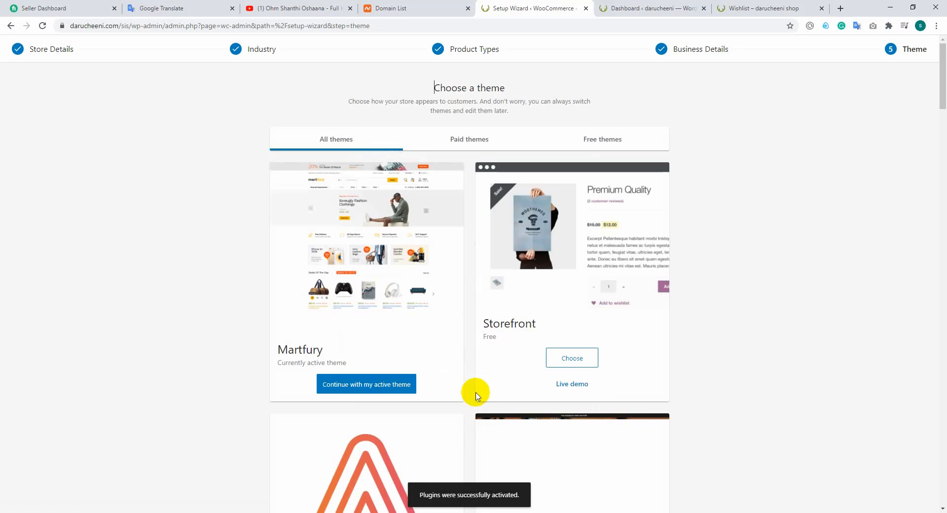
Keep the active Martfury theme as the store's theme in the setup wizard
scroll(364, 266, "down", 3)
scroll(327, 270, "up", 3)
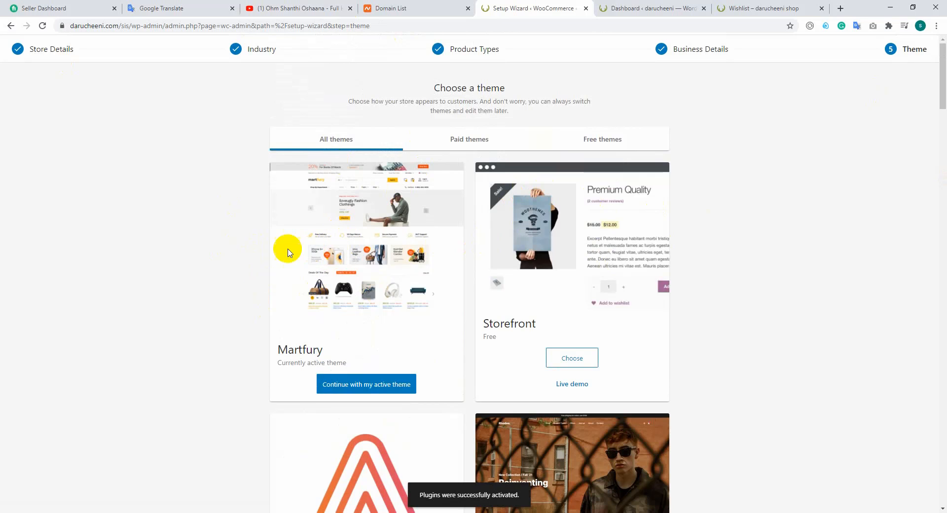
scroll(302, 238, "down", 1)
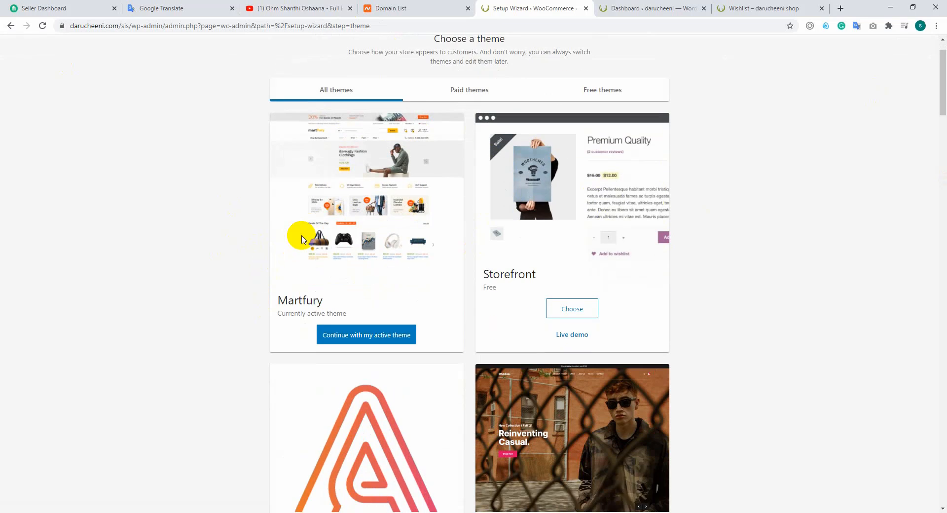
scroll(303, 239, "up", 1)
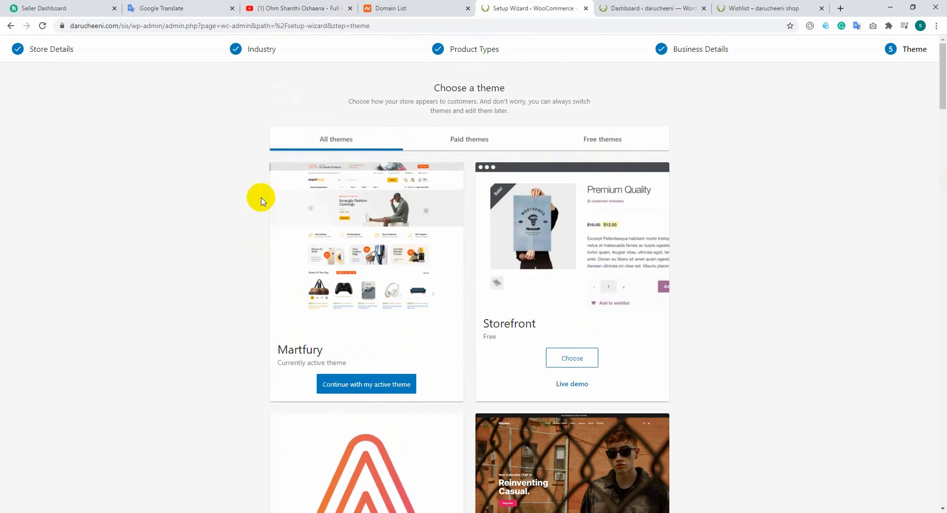
scroll(323, 311, "down", 3)
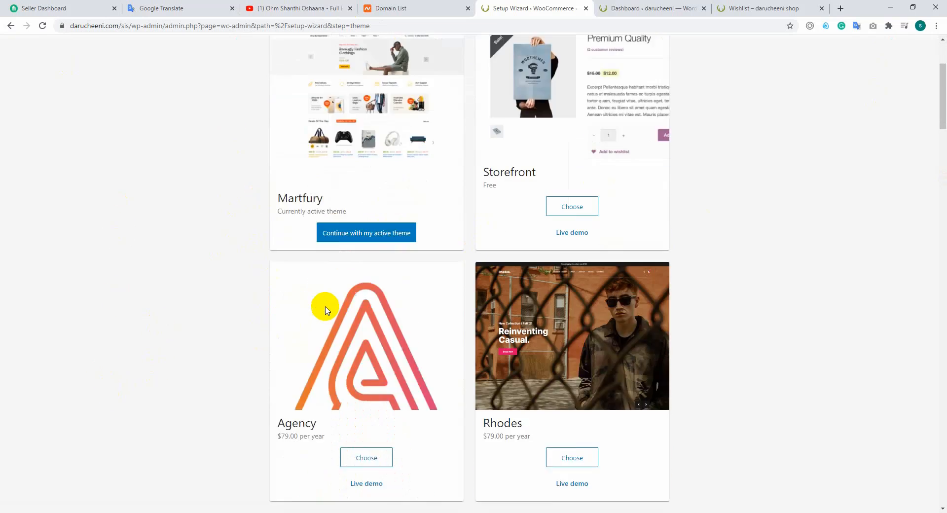
scroll(325, 310, "up", 3)
scroll(348, 239, "down", 2)
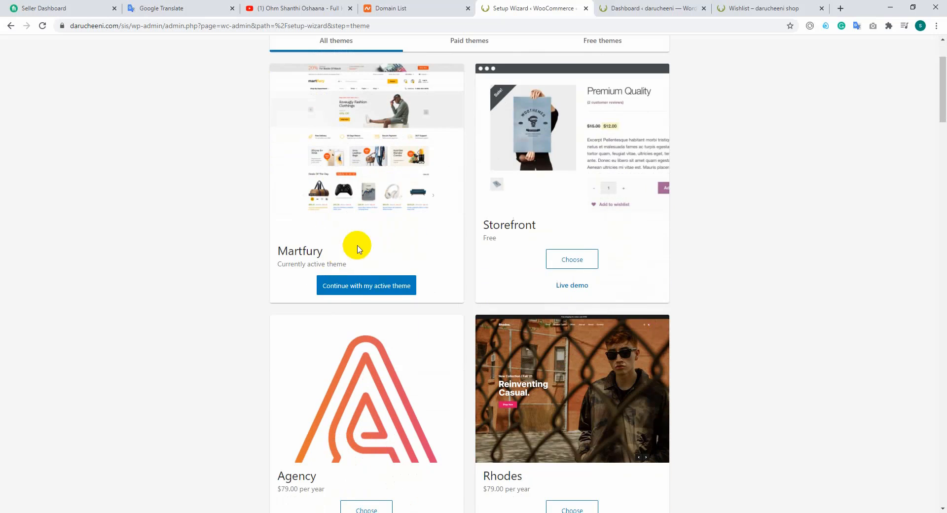
left_click(359, 292)
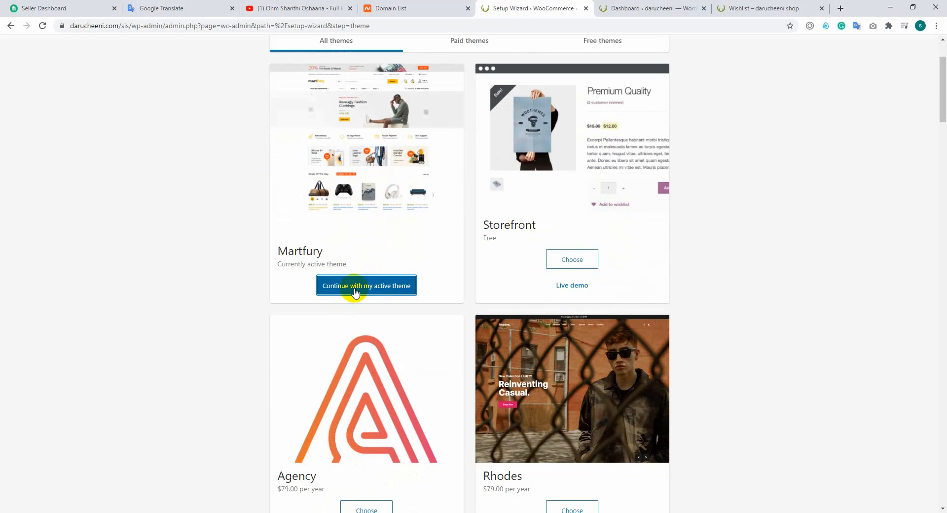
scroll(355, 292, "down", 7)
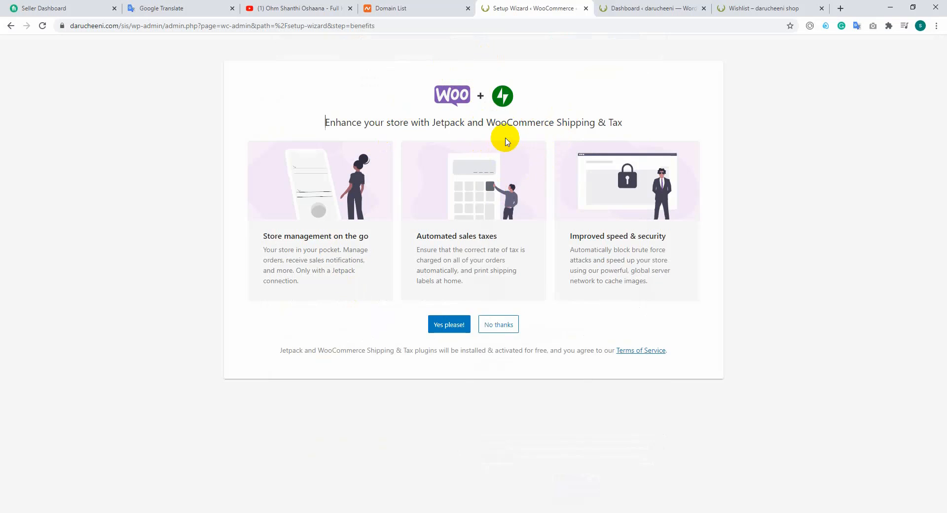
left_click_drag(363, 121, 434, 120)
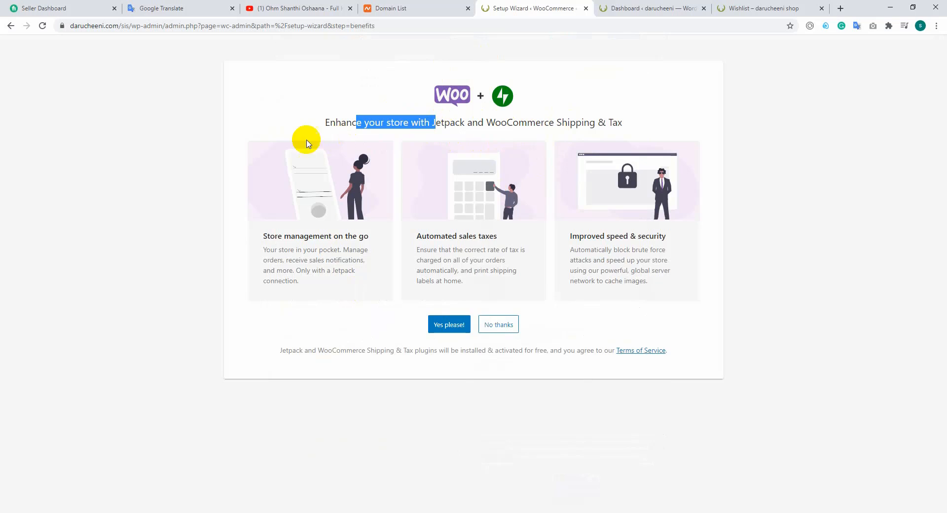
left_click(323, 123)
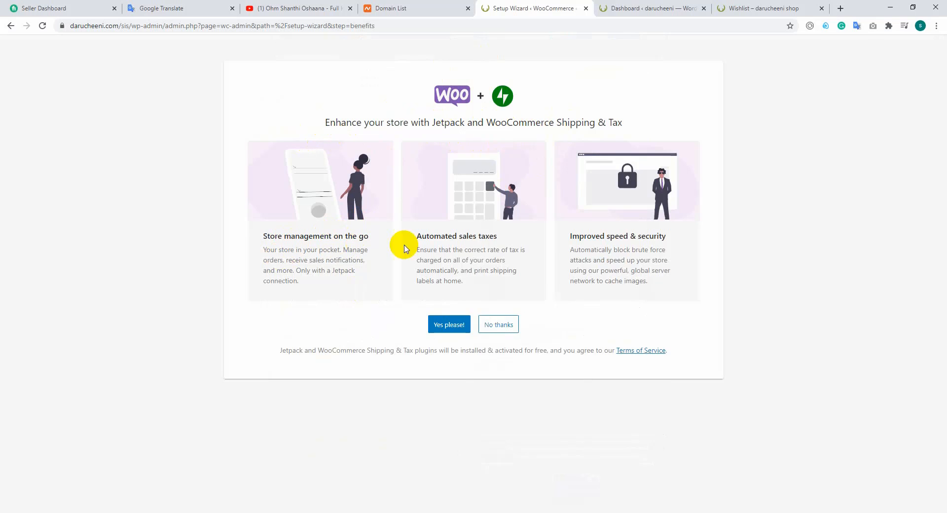